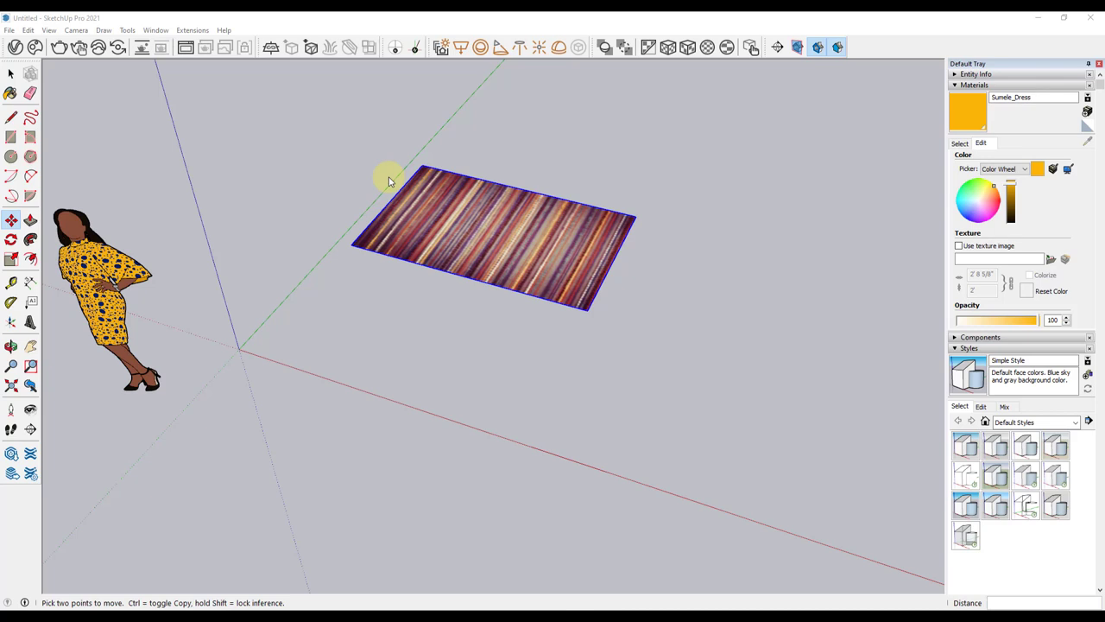
Deselect the rug and bring up the ClothWorks toolbar
key("space")
left_click(290, 177)
key("o")
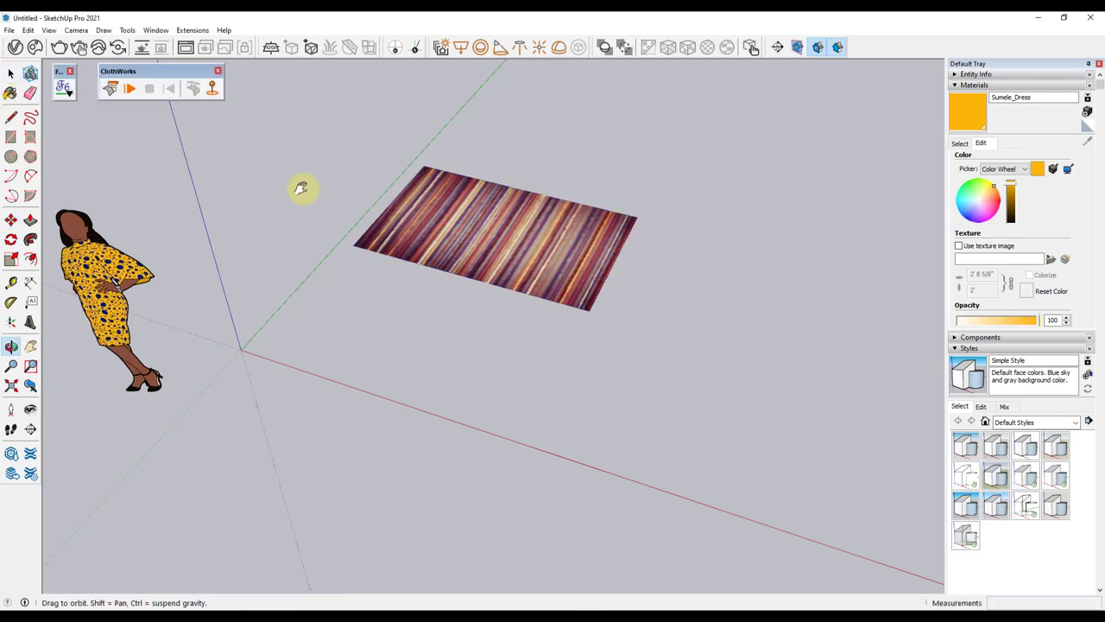
mouse_move(301, 188)
left_mouse_down()
mouse_move(336, 229)
mouse_move(234, 215)
mouse_move(328, 161)
mouse_move(385, 158)
mouse_move(446, 161)
mouse_move(517, 202)
mouse_move(671, 202)
mouse_move(802, 135)
mouse_move(627, 150)
mouse_move(269, 224)
mouse_move(242, 200)
mouse_move(234, 210)
mouse_move(252, 202)
left_mouse_up()
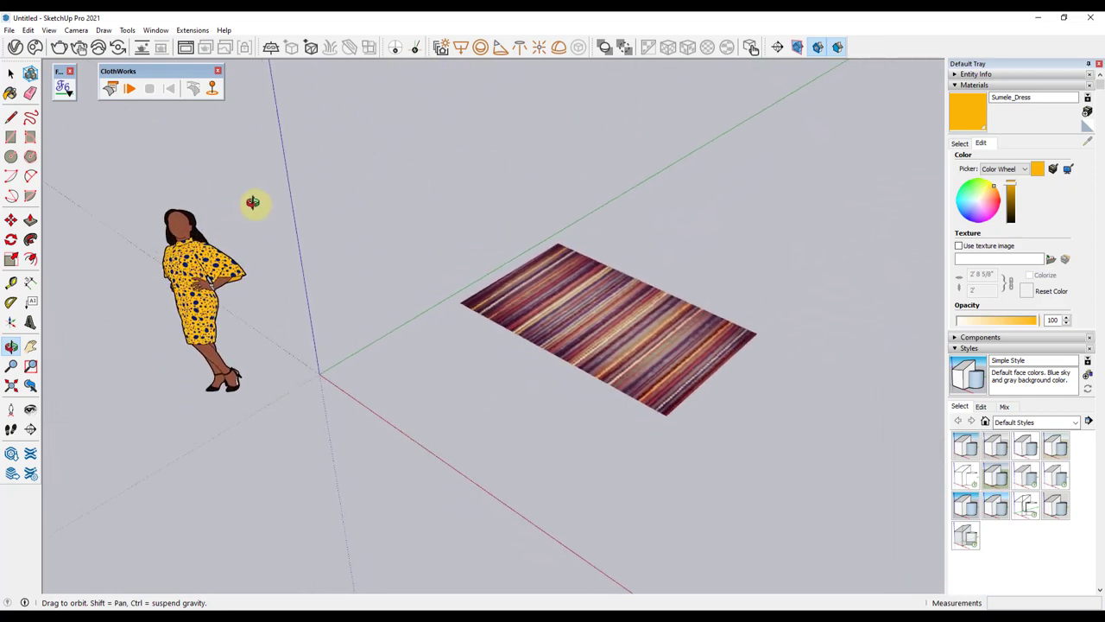
key("space")
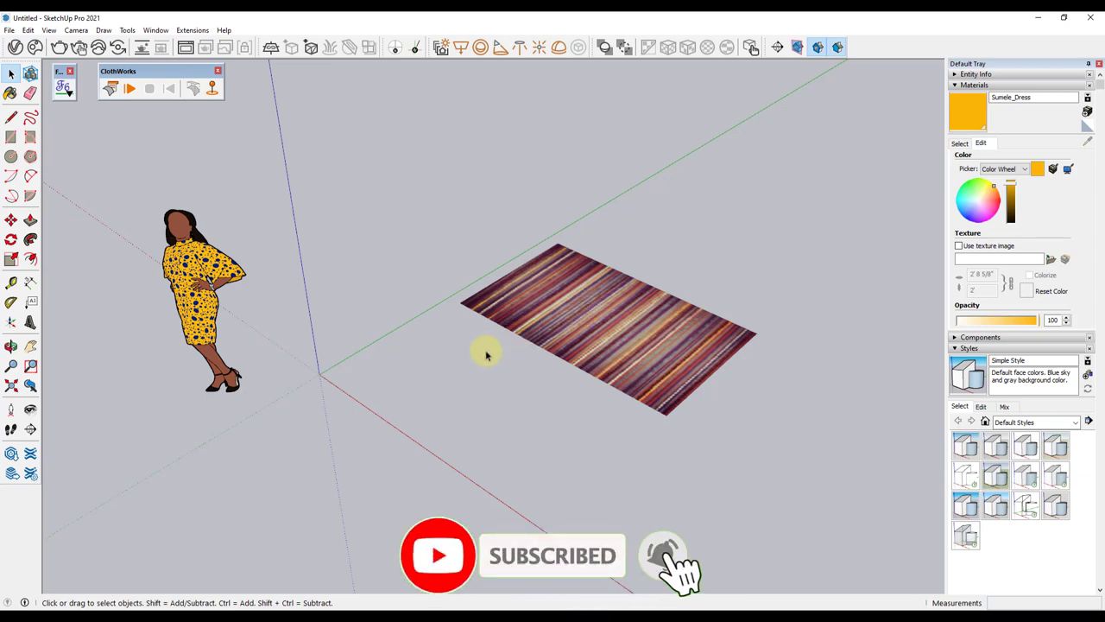
Zoom in over the striped rug beside the figure and pick the Rectangle tool
mouse_move(424, 358)
middle_mouse_down()
mouse_move(572, 345)
mouse_move(456, 436)
middle_mouse_up()
middle_click_drag(473, 386, 439, 385)
scroll(439, 385, "up", 2)
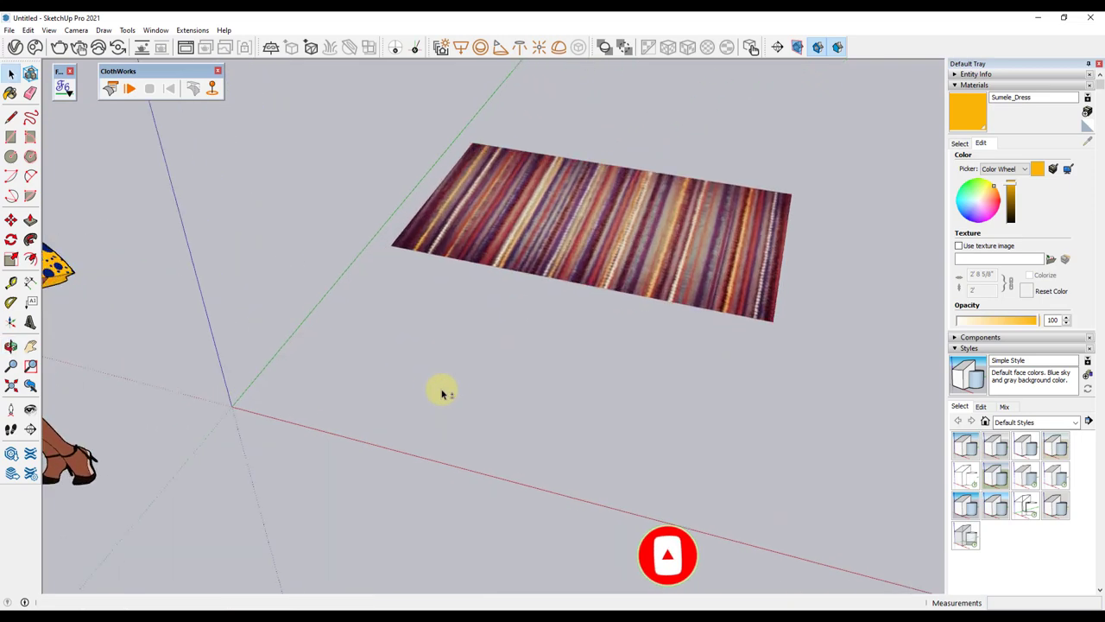
middle_click_drag(351, 380, 346, 397)
key("r")
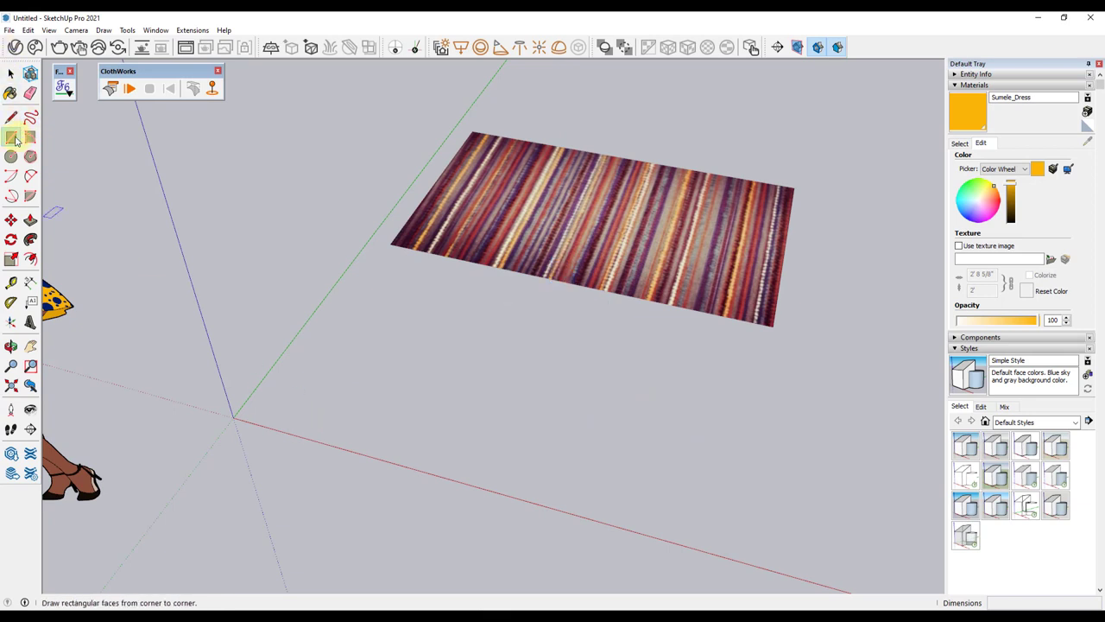
Draw a rectangle on the ground next to the rug and select its new face
left_click(328, 423)
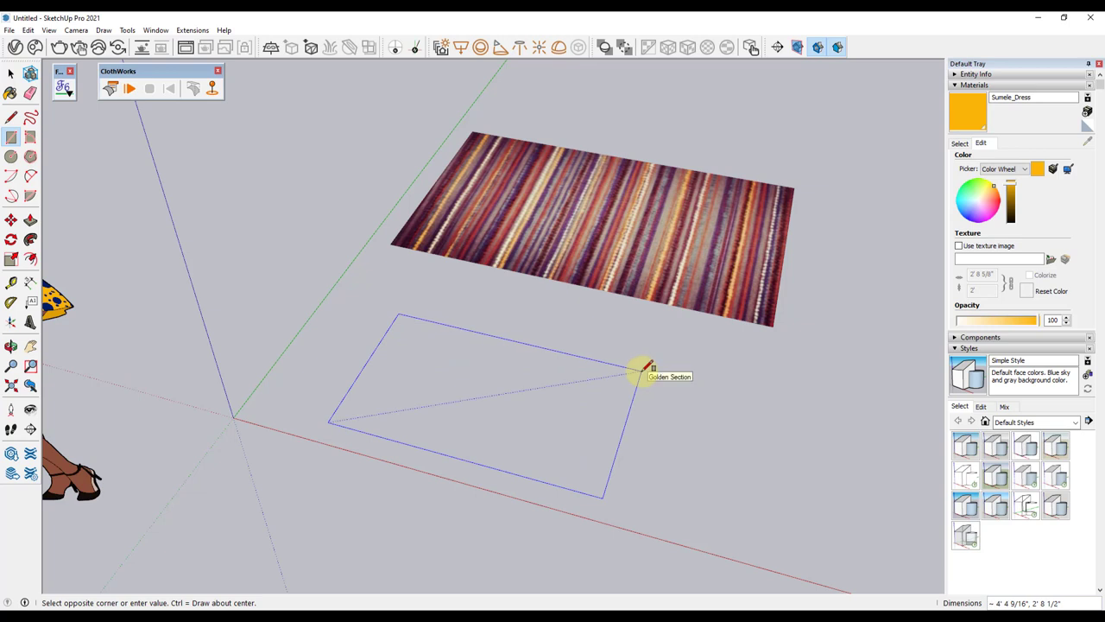
left_click(644, 370)
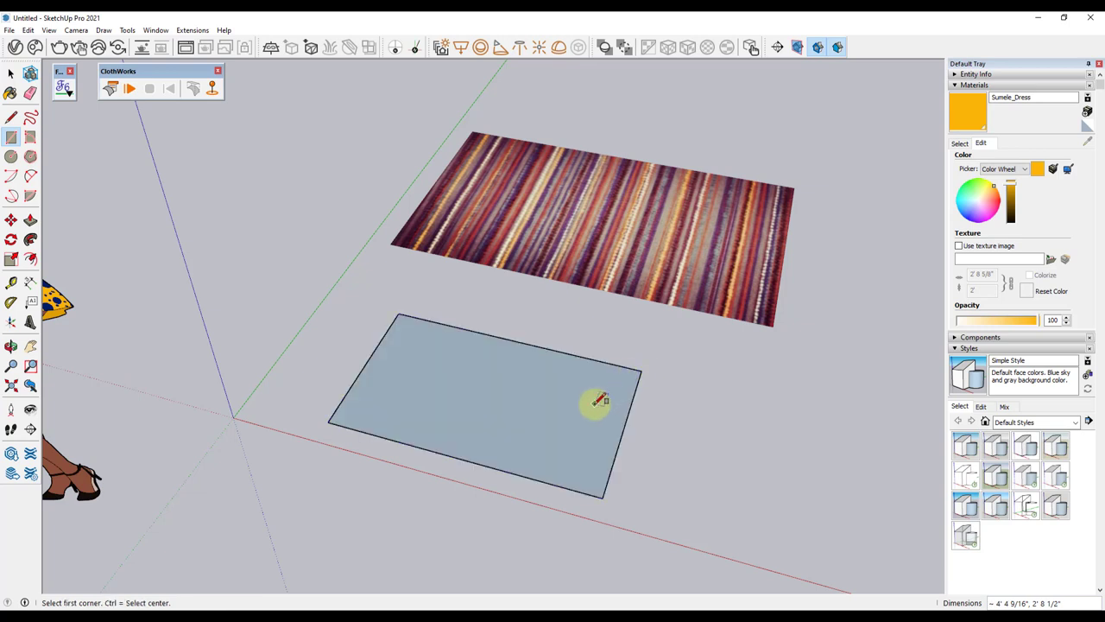
mouse_move(595, 400)
middle_mouse_down()
mouse_move(526, 366)
mouse_move(553, 399)
mouse_move(444, 365)
middle_mouse_up()
key("space")
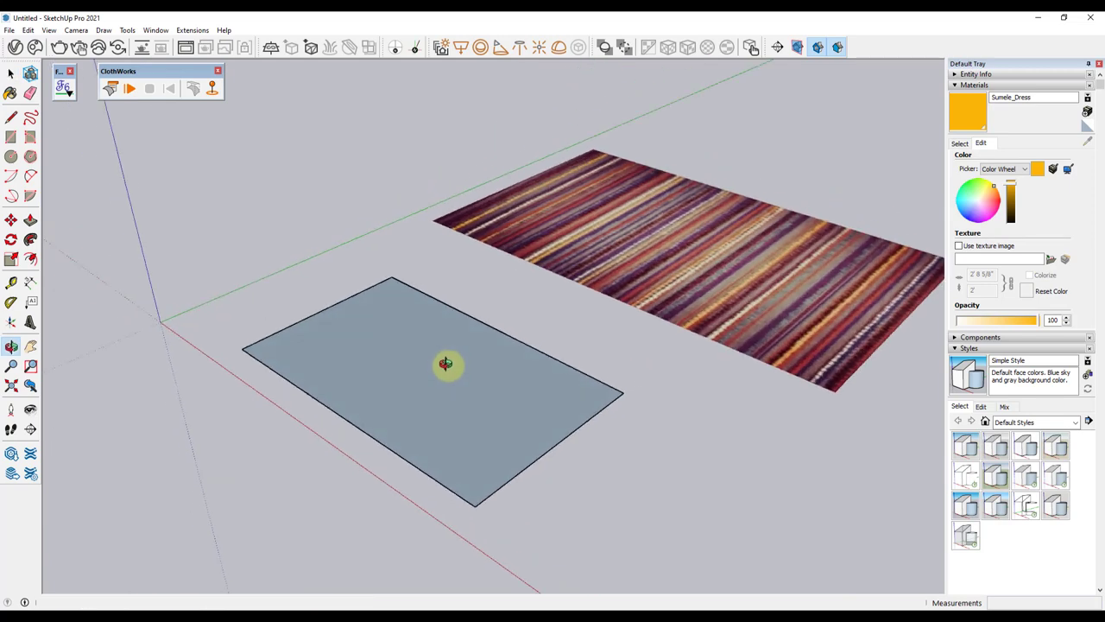
left_click(444, 365)
middle_click_drag(377, 331, 474, 363)
Turn the new rectangle into a group
right_click(474, 363)
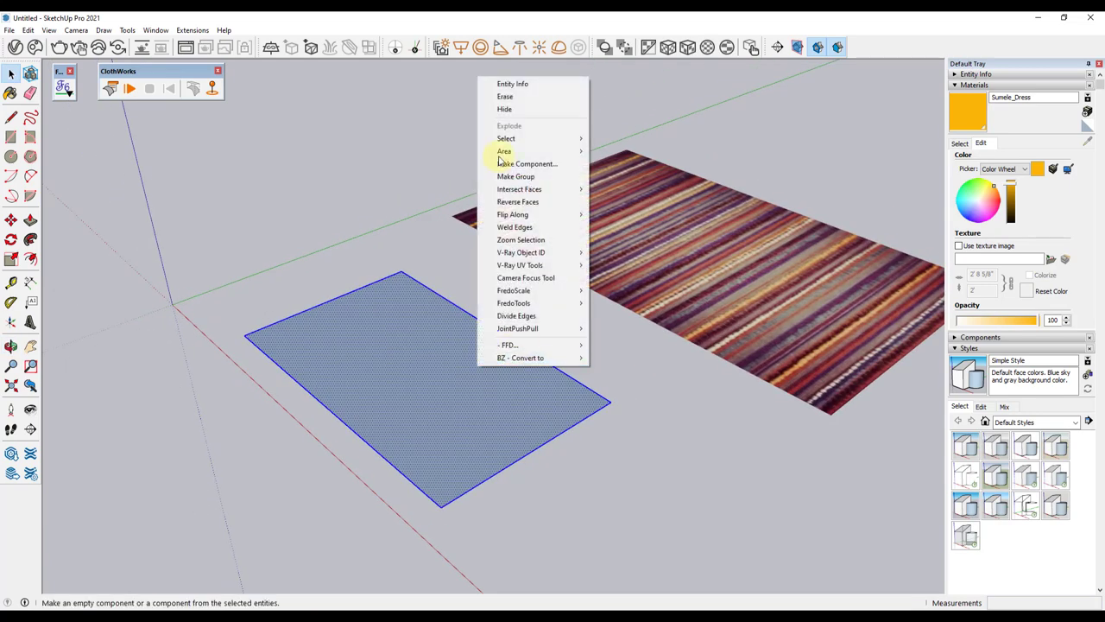
left_click(506, 175)
middle_click_drag(457, 403, 415, 369)
scroll(415, 368, "up", 2)
Mark the rectangle group as a ClothWorks cloth with Make Cloth
right_click(419, 364)
mouse_move(455, 355)
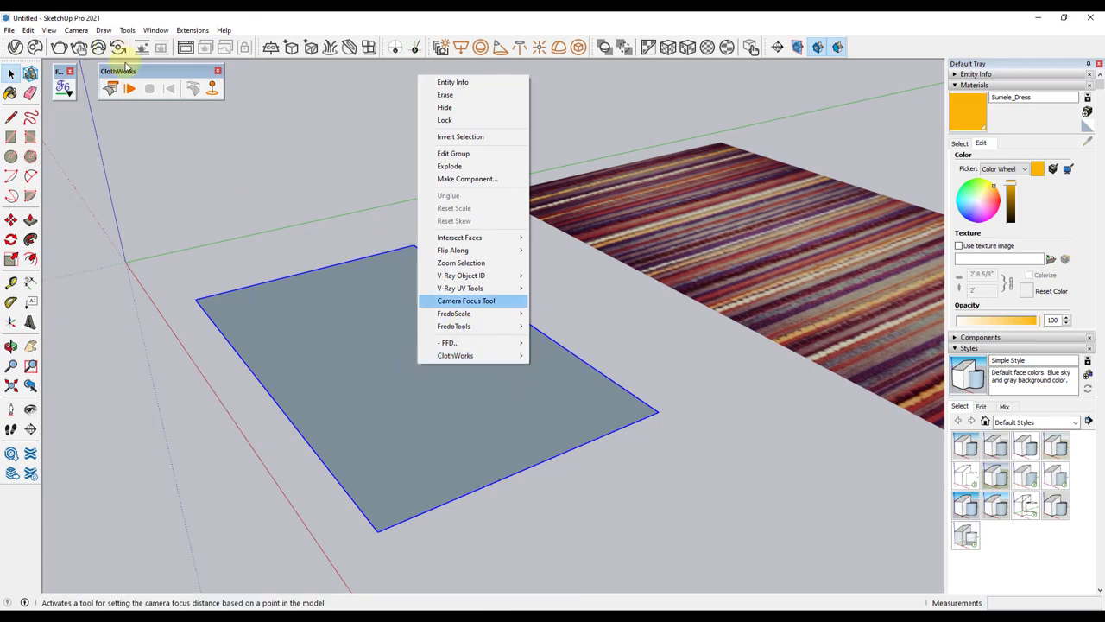
left_click_drag(129, 73, 154, 78)
middle_click_drag(429, 375, 406, 376)
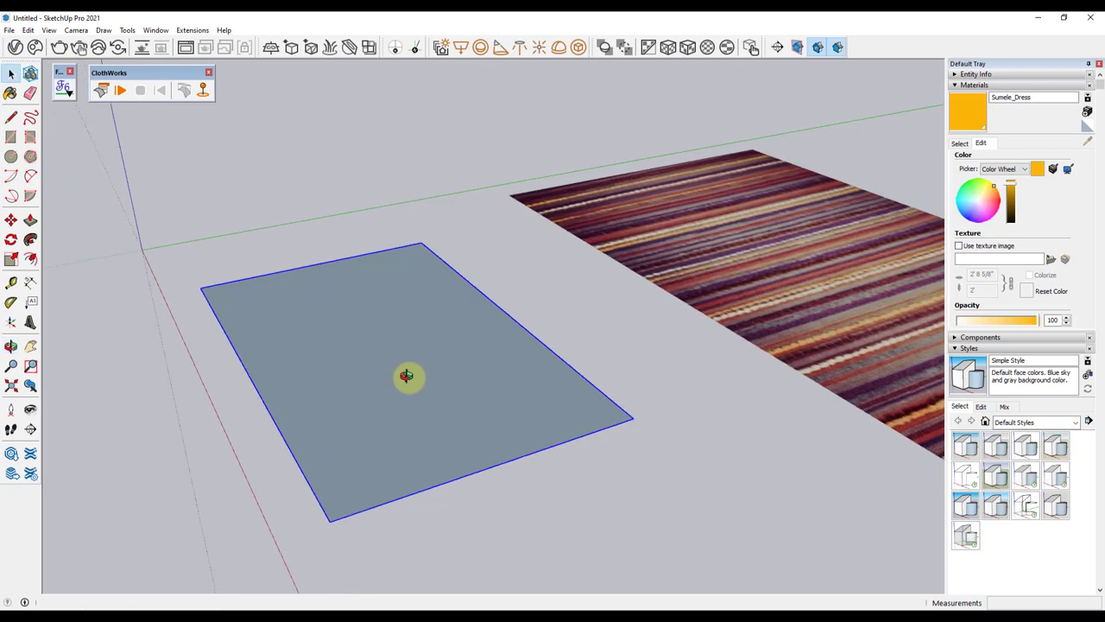
right_click(407, 375)
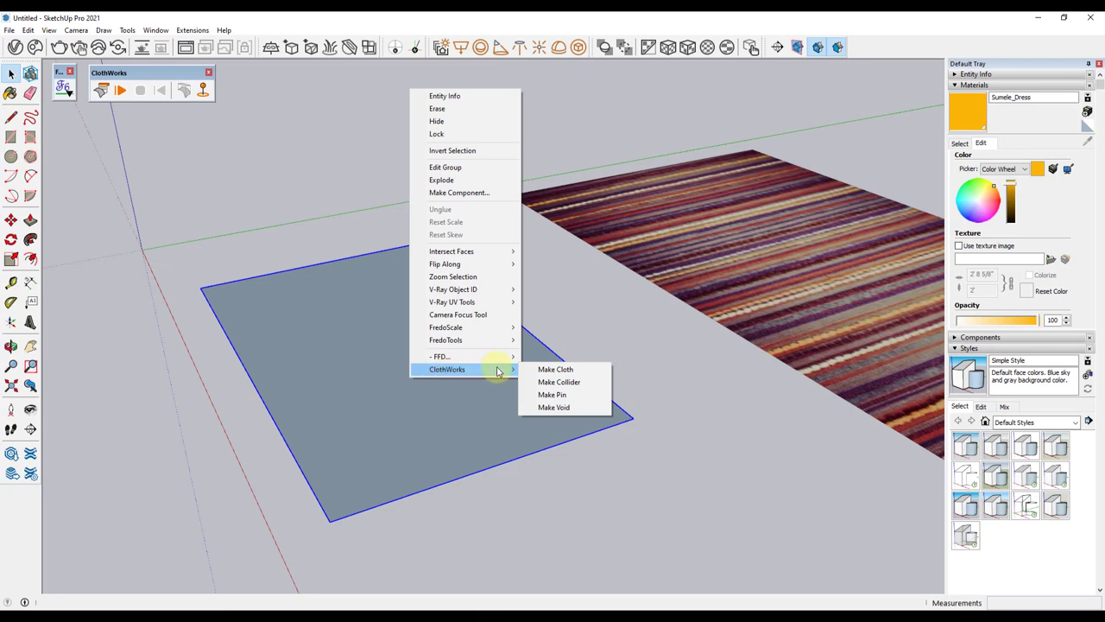
left_click(566, 371)
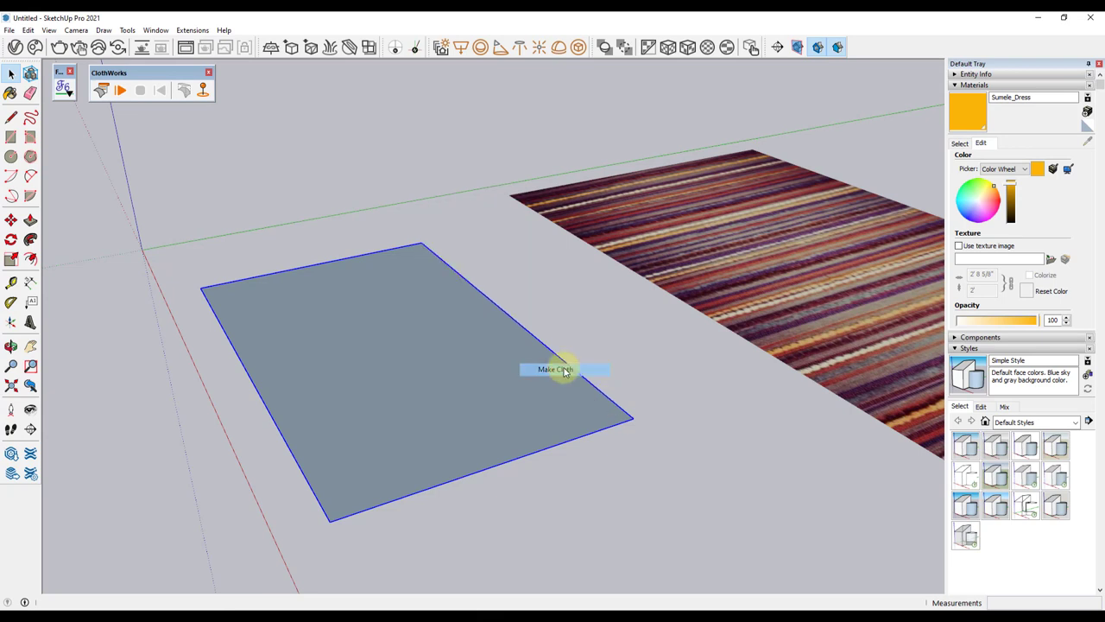
Apply a ClothWorks quadrilateral grid at resolution 4000 to the cloth rectangle
right_click(531, 380)
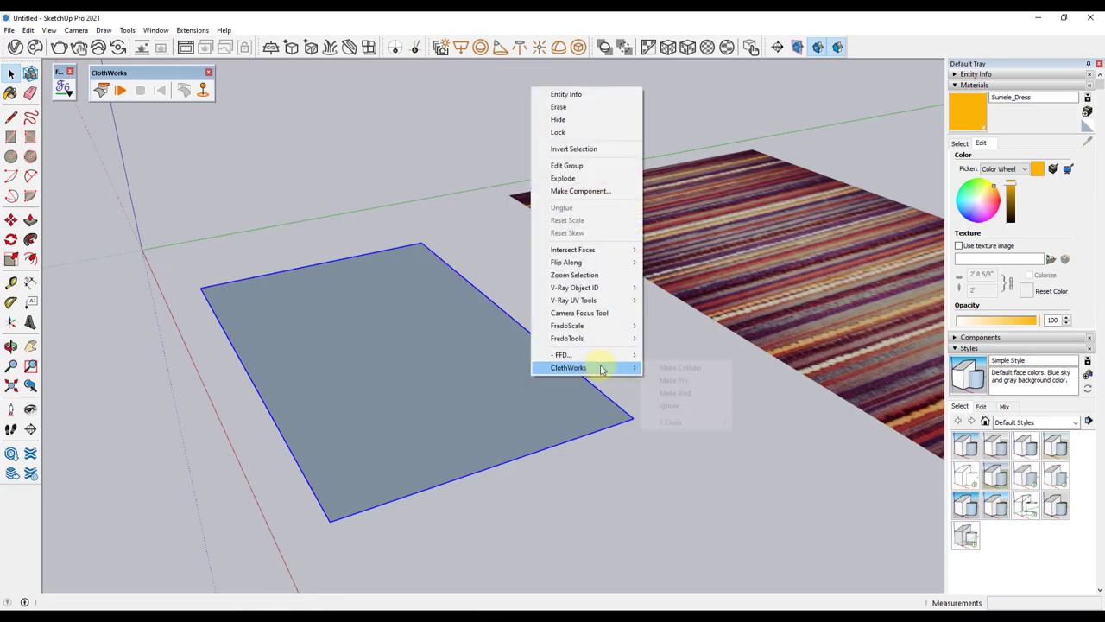
mouse_move(569, 368)
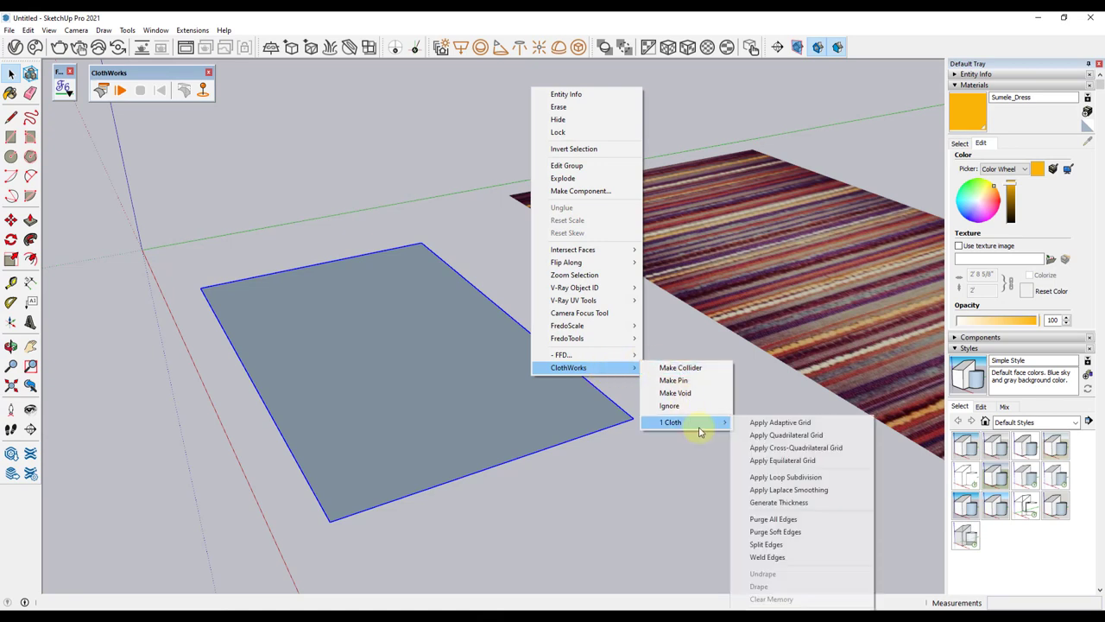
mouse_move(682, 423)
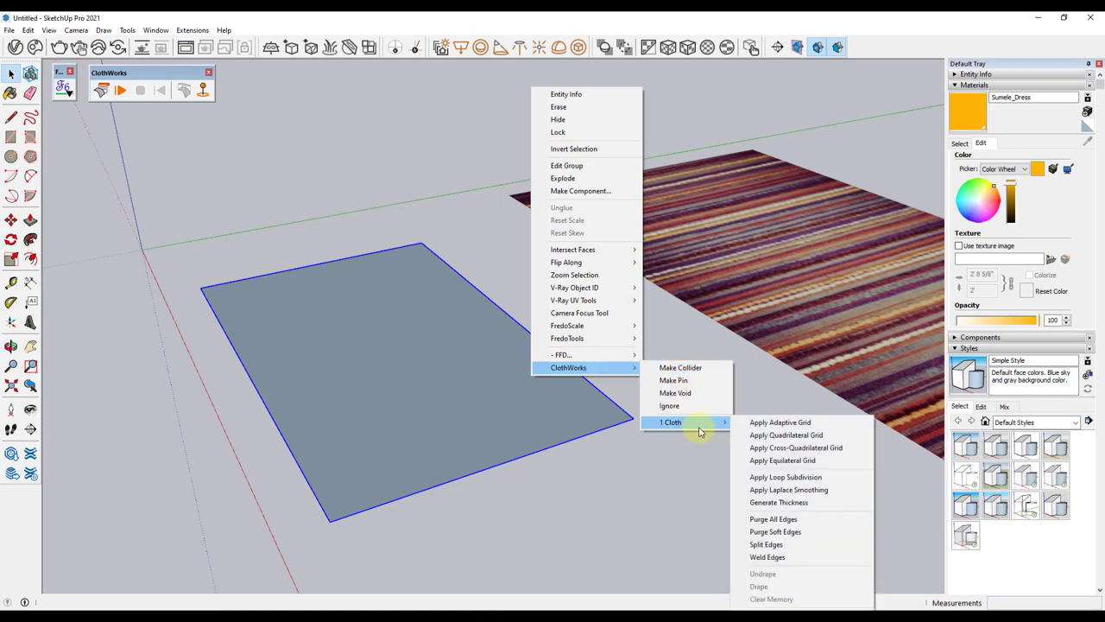
left_click(775, 440)
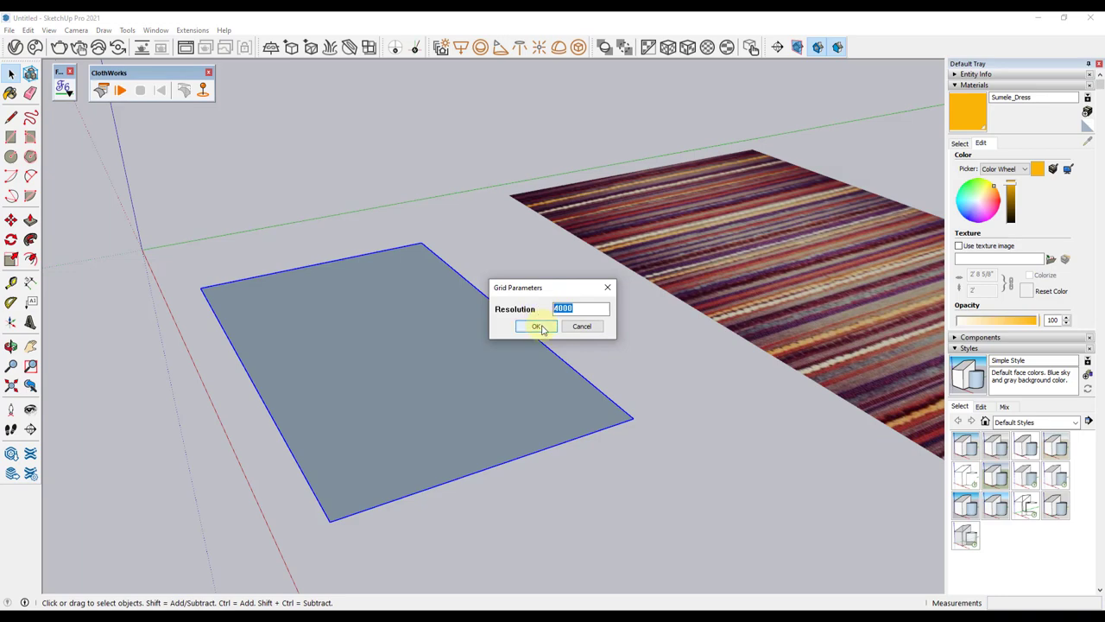
left_click(537, 327)
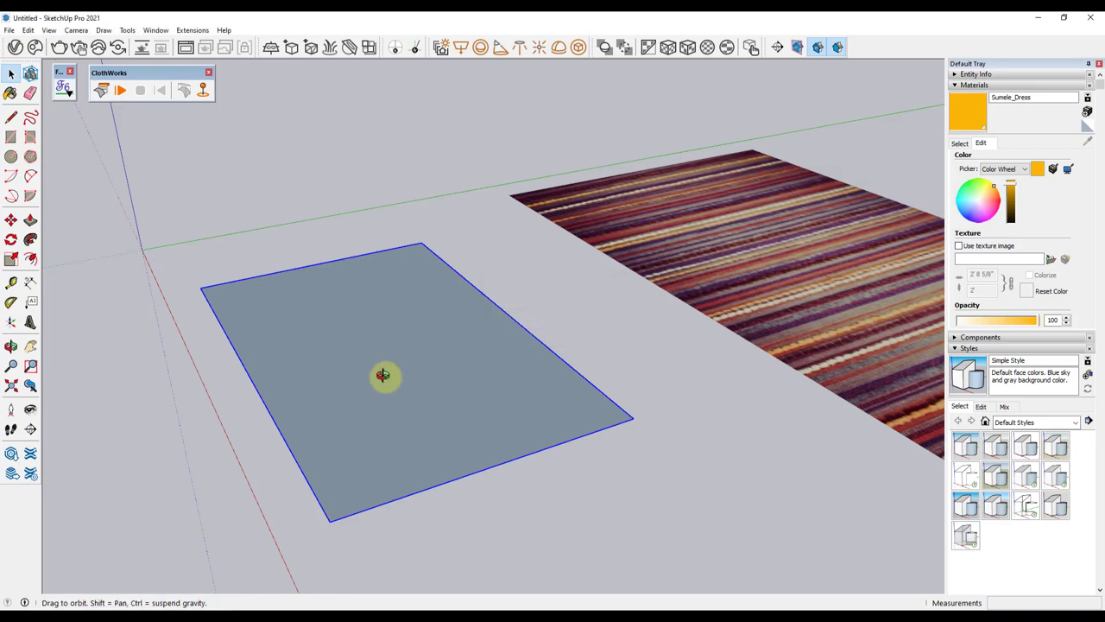
mouse_move(388, 375)
middle_mouse_down()
mouse_move(395, 395)
mouse_move(449, 432)
middle_mouse_up()
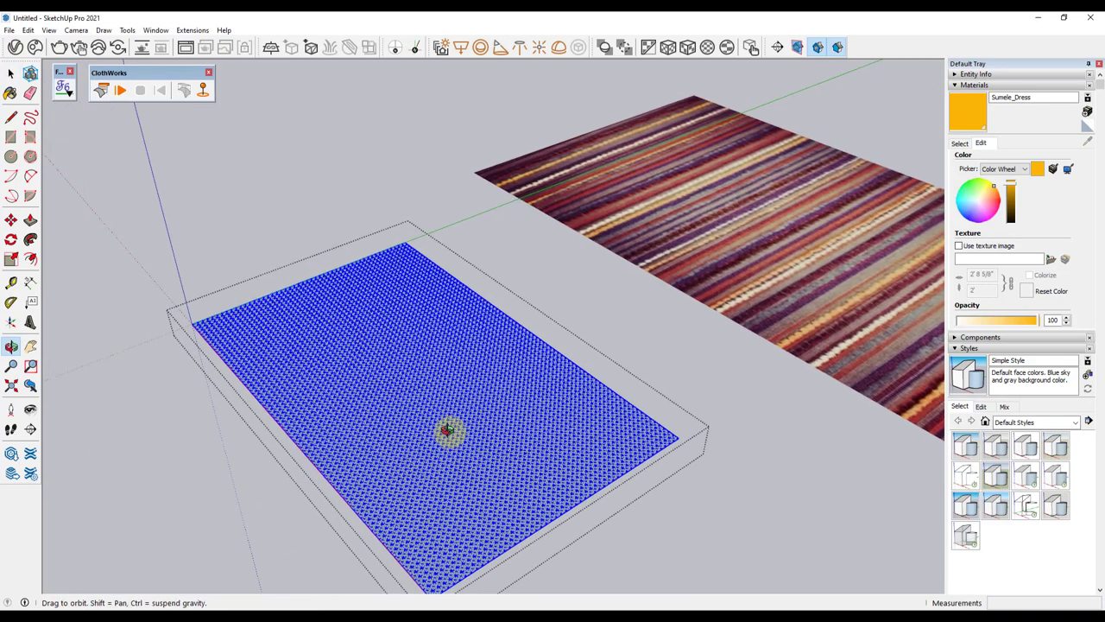
scroll(419, 469, "up", 3)
scroll(414, 439, "up", 2)
scroll(415, 439, "down", 1)
left_click(640, 310)
scroll(666, 291, "down", 2)
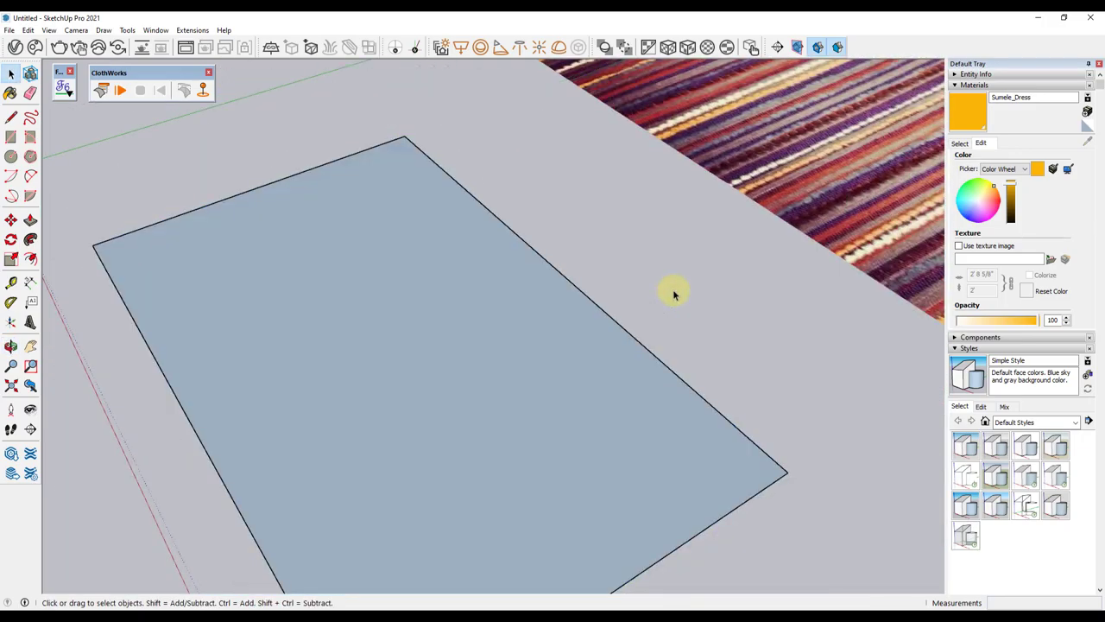
mouse_move(546, 382)
middle_mouse_down()
mouse_move(452, 360)
mouse_move(427, 306)
mouse_move(429, 339)
mouse_move(405, 346)
middle_mouse_up()
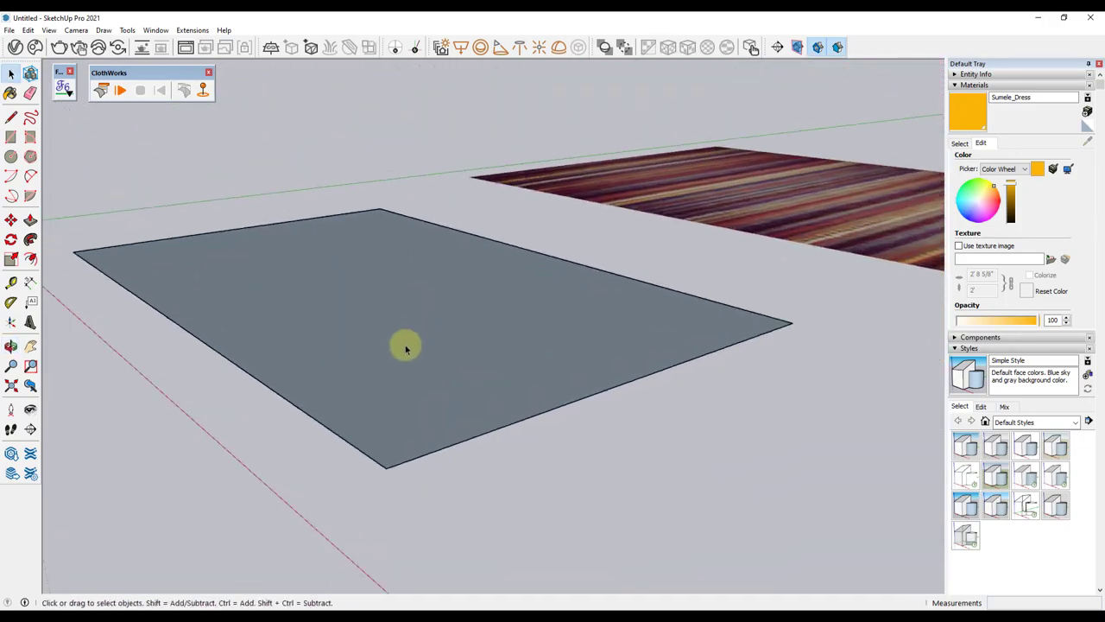
scroll(392, 444, "up", 2)
scroll(380, 535, "up", 2)
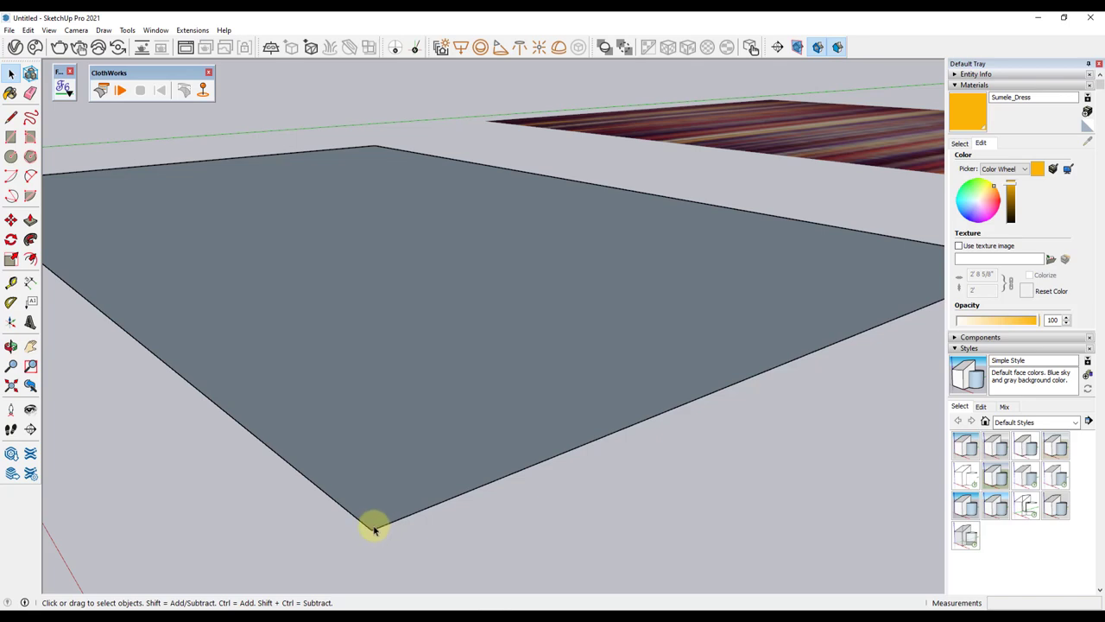
scroll(415, 466, "down", 2)
middle_click_drag(447, 432, 375, 408)
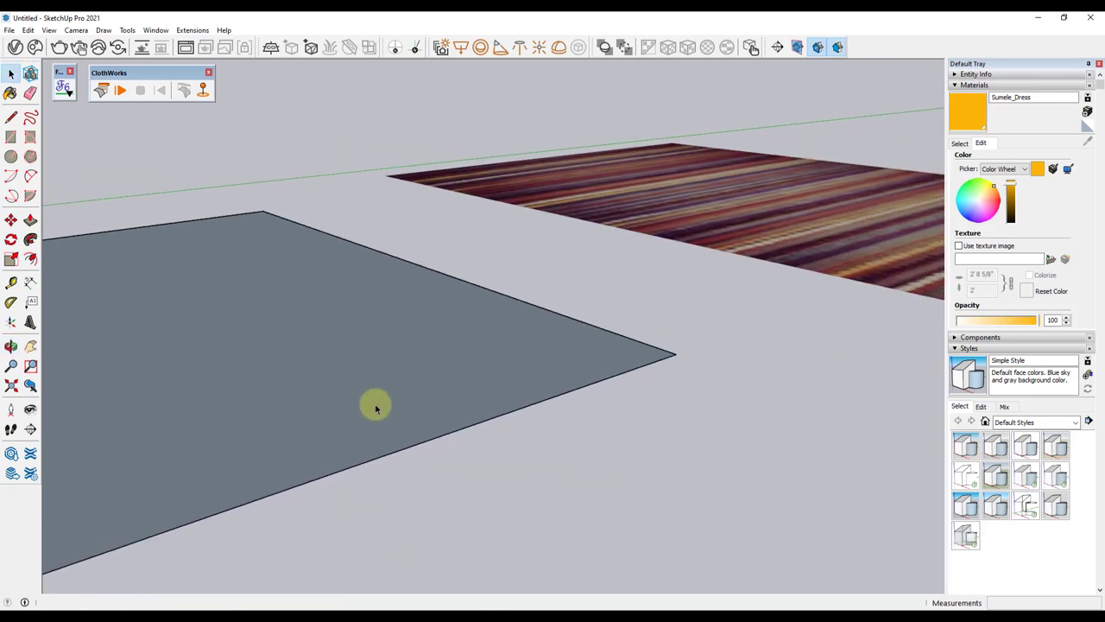
scroll(627, 395, "up", 2)
scroll(634, 397, "up", 1)
key("l")
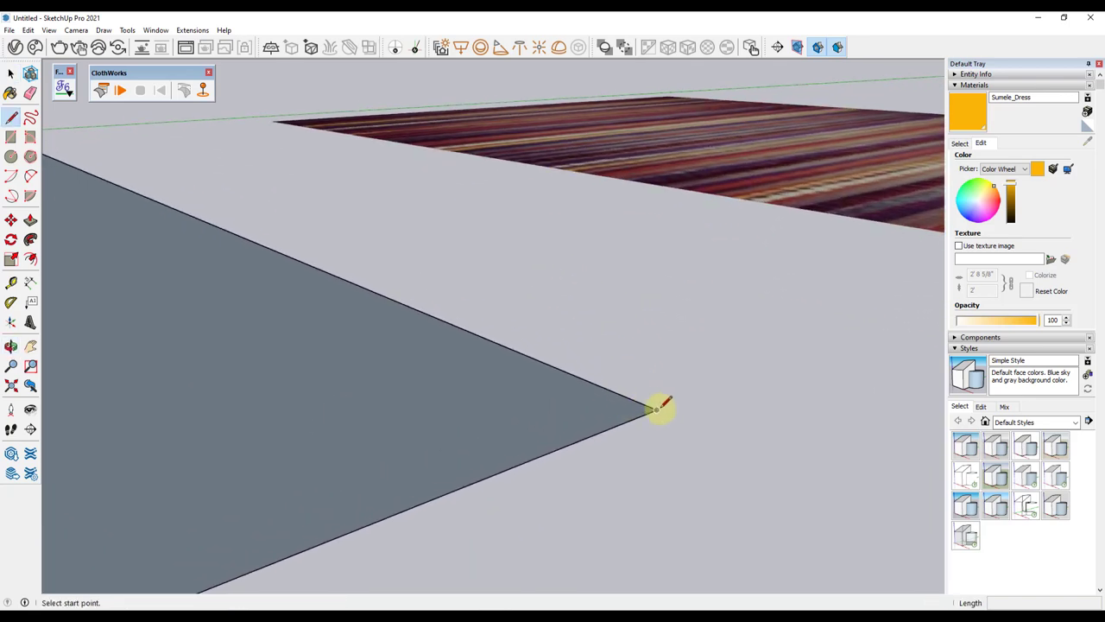
left_click(655, 410)
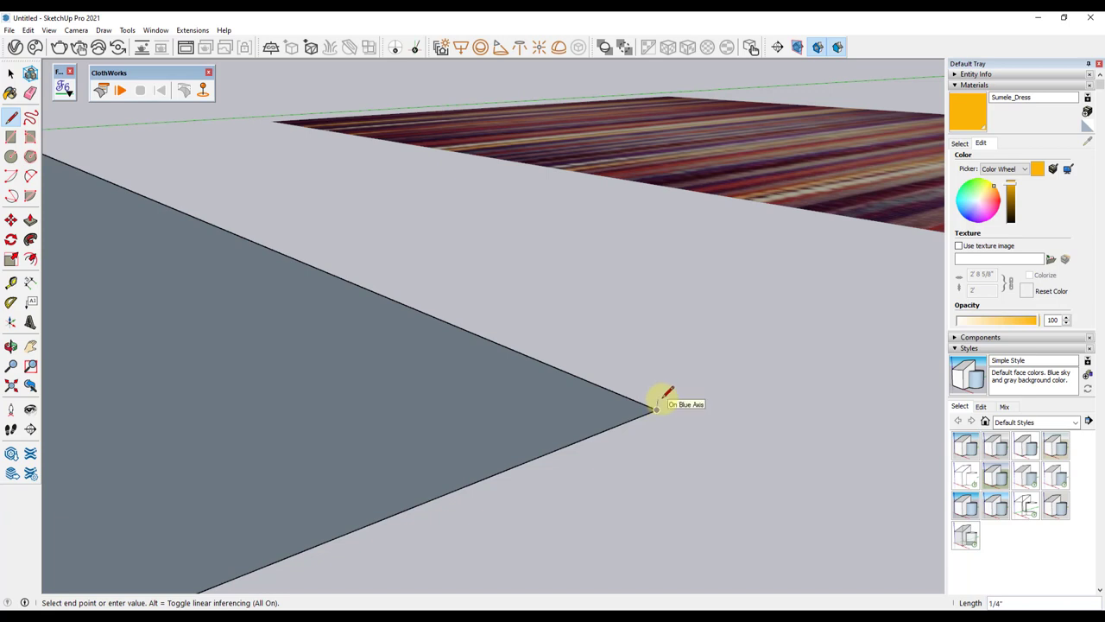
key("space")
scroll(562, 388, "down", 2)
middle_click_drag(526, 371, 651, 328)
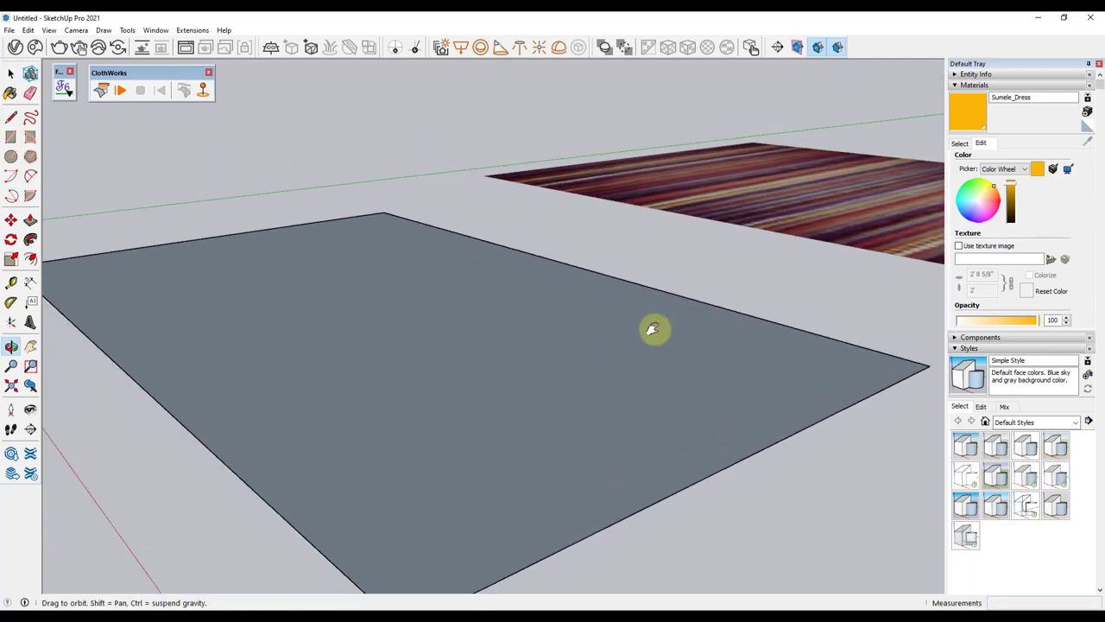
scroll(643, 346, "down", 1)
left_click(635, 366)
middle_click_drag(629, 365, 511, 391)
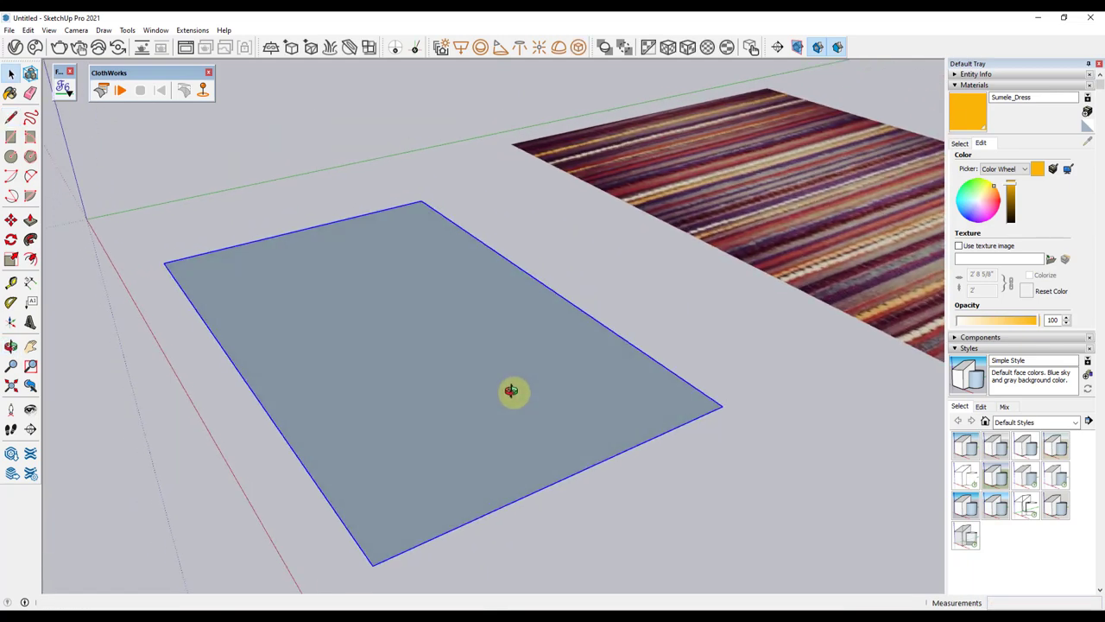
Generate a 1/4" thickness on the cloth using 12 string segments
right_click(512, 391)
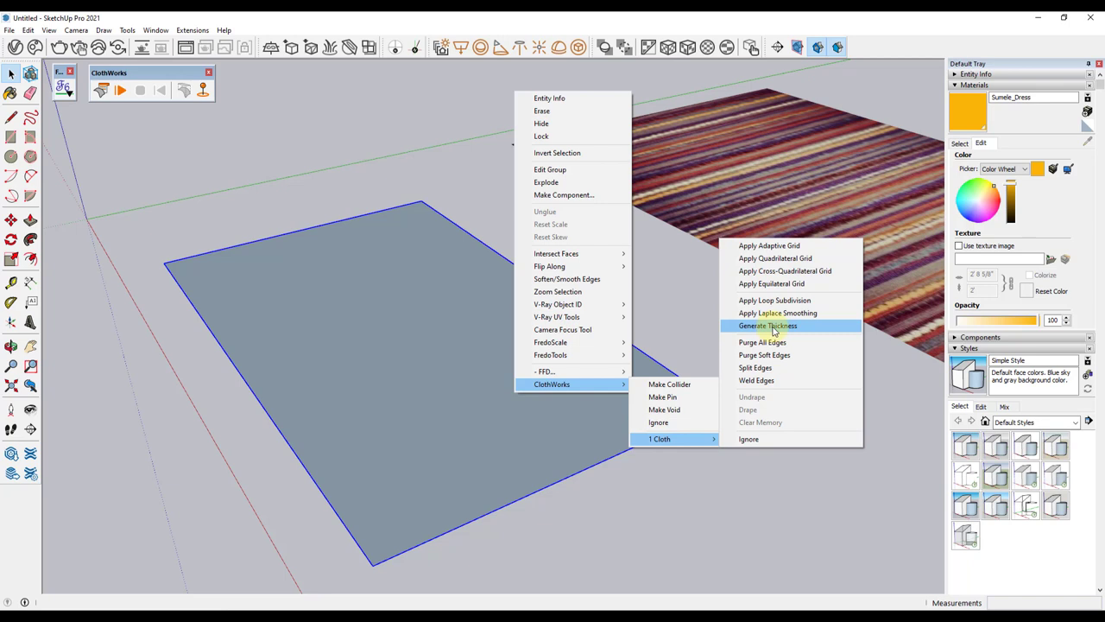
left_click(774, 328)
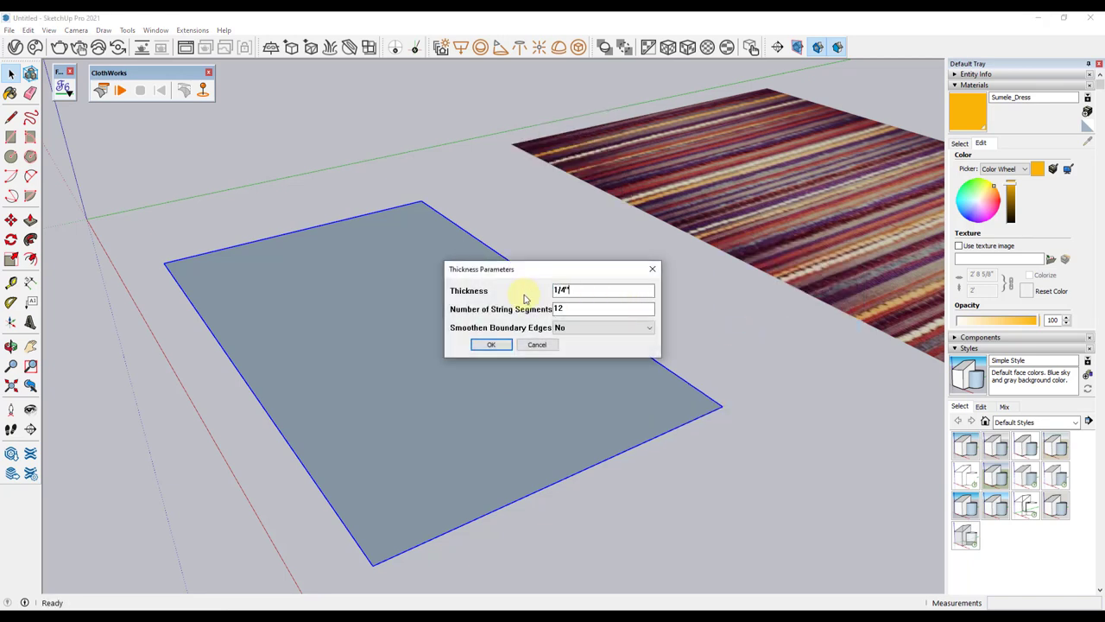
key("Return")
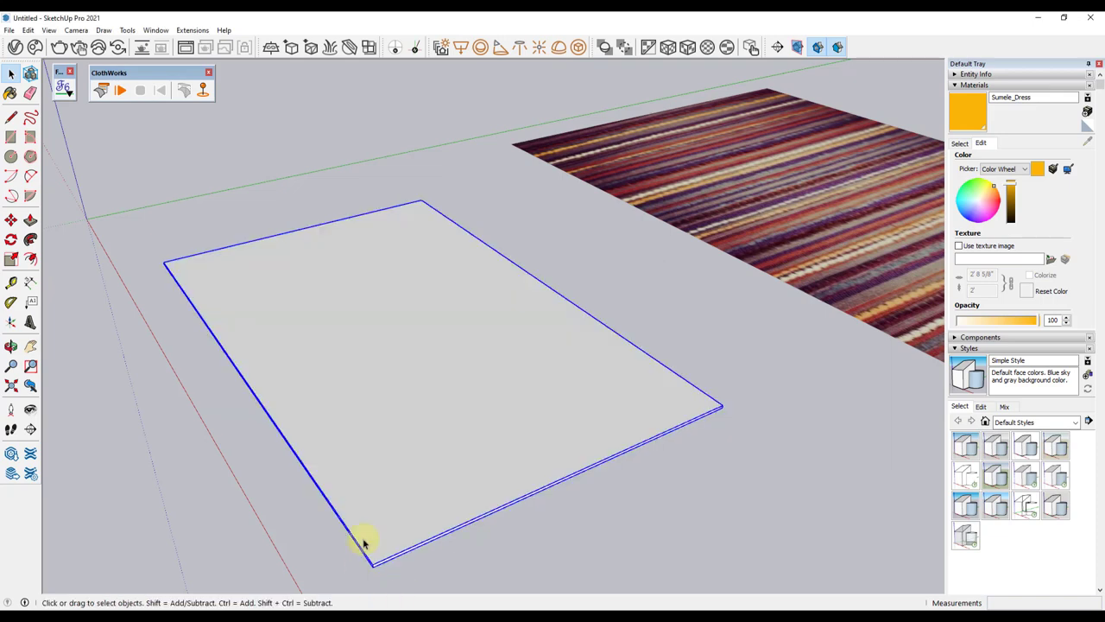
mouse_move(363, 538)
middle_mouse_down()
mouse_move(435, 377)
mouse_move(456, 363)
mouse_move(461, 380)
mouse_move(450, 409)
mouse_move(426, 322)
mouse_move(371, 296)
mouse_move(371, 259)
middle_mouse_up()
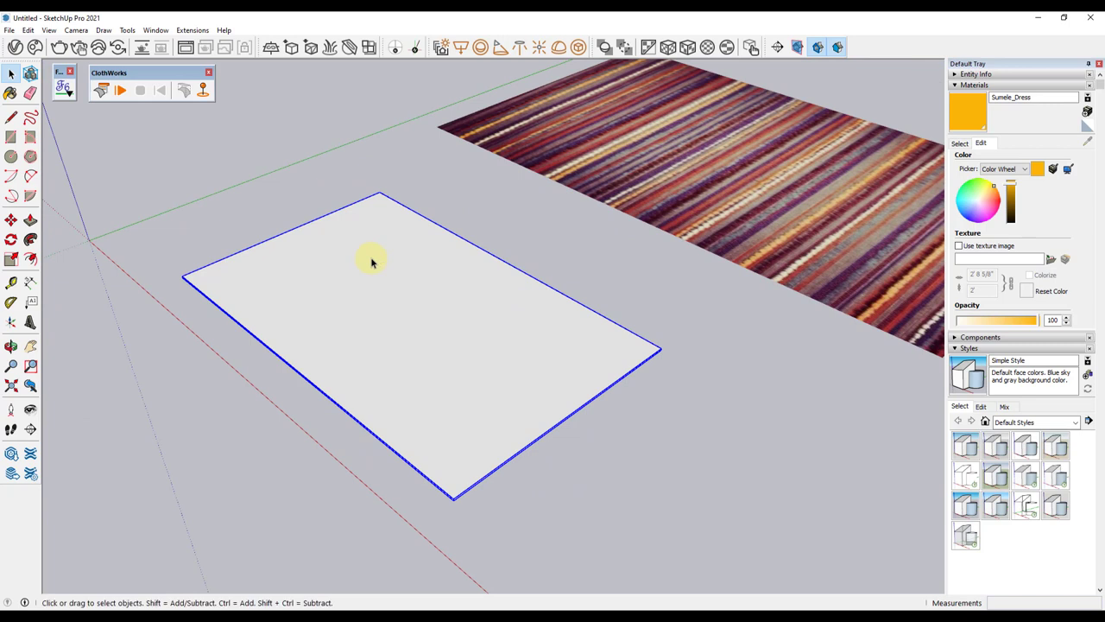
In ClothWorks settings, set cloth Stretch 1 and Bend 1 with Preserve Shape off
left_click_drag(101, 76, 107, 75)
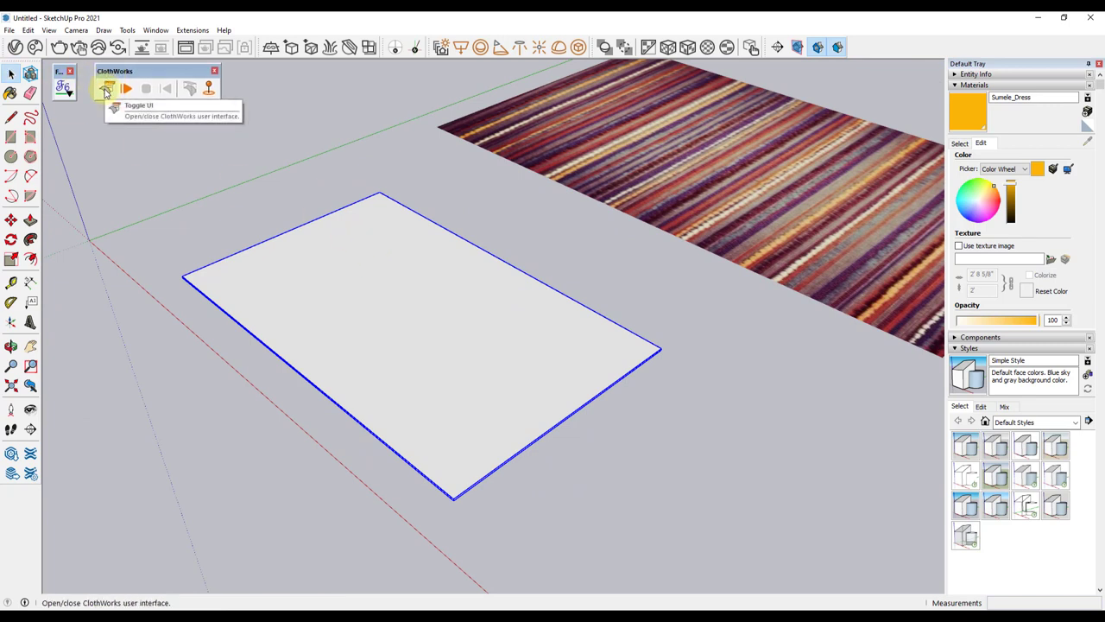
left_click_drag(104, 73, 116, 82)
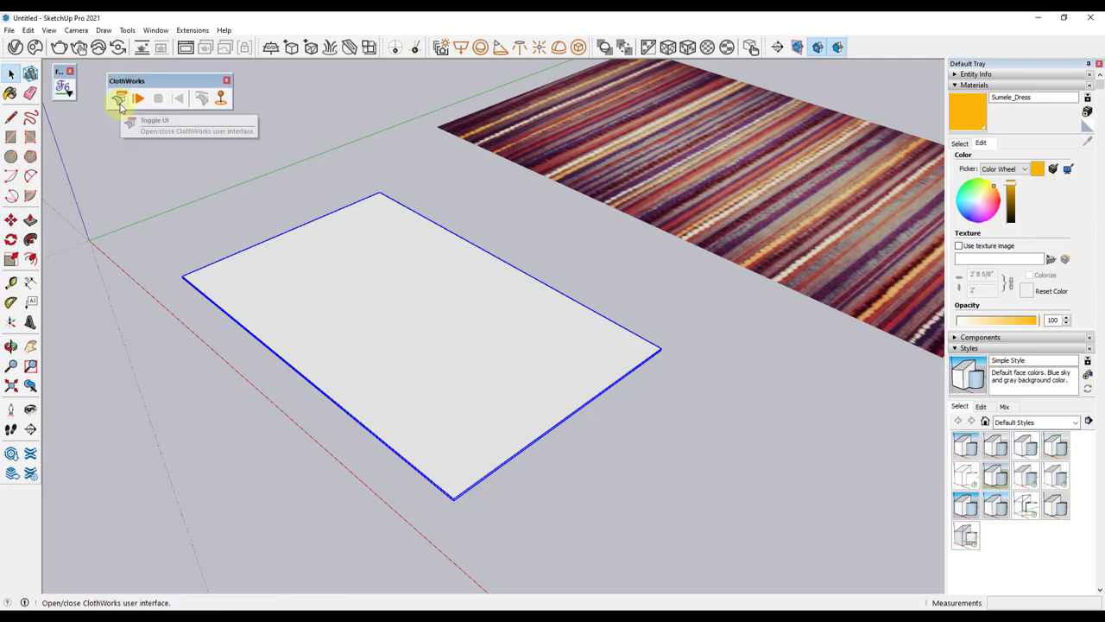
left_click(121, 103)
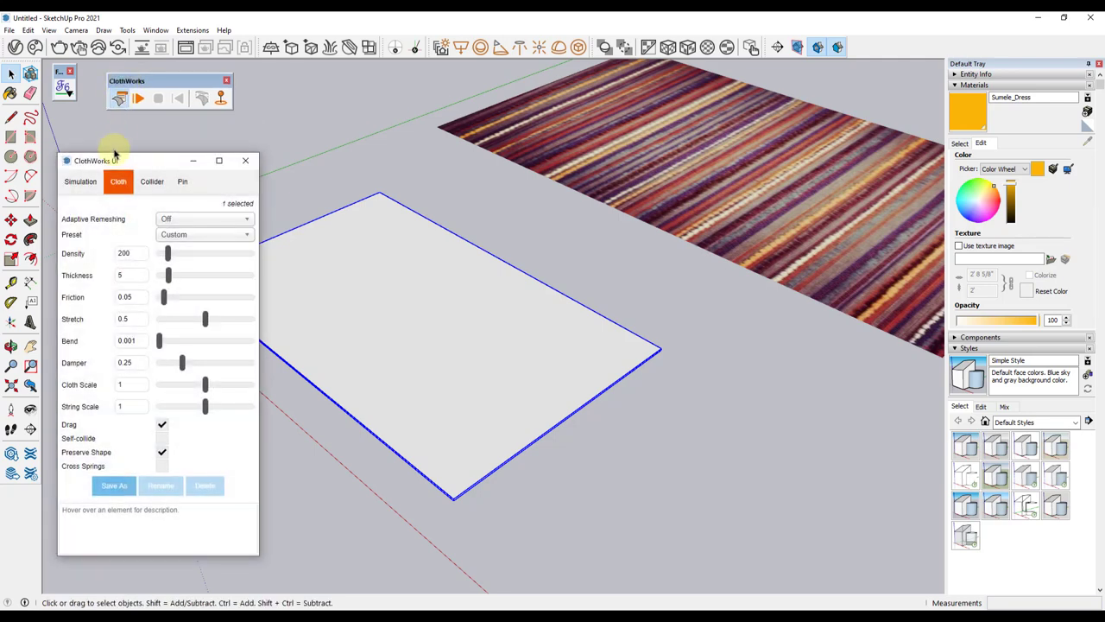
mouse_move(114, 154)
left_mouse_down()
mouse_move(216, 136)
mouse_move(181, 135)
left_mouse_up()
left_click(149, 154)
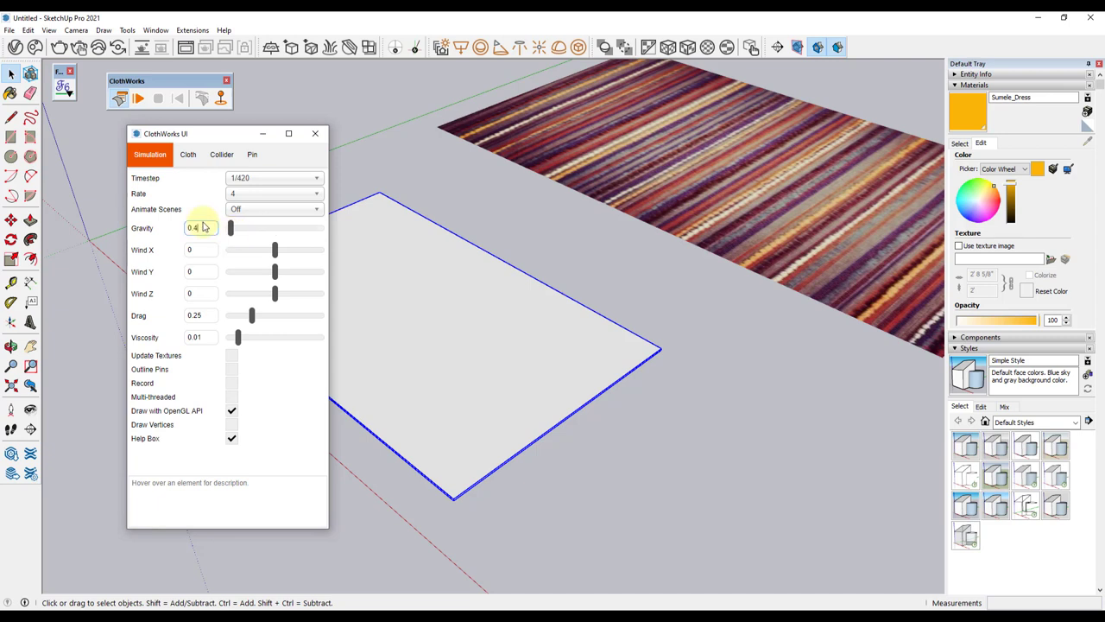
left_click(185, 160)
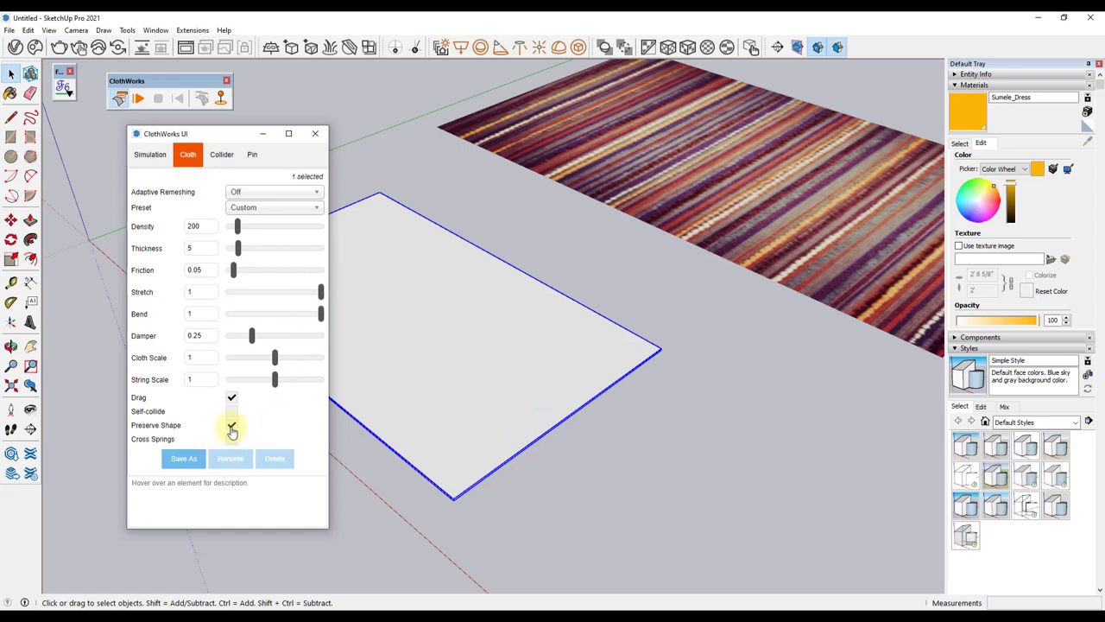
mouse_move(492, 345)
middle_mouse_down()
mouse_move(633, 388)
mouse_move(792, 293)
mouse_move(698, 310)
middle_mouse_up()
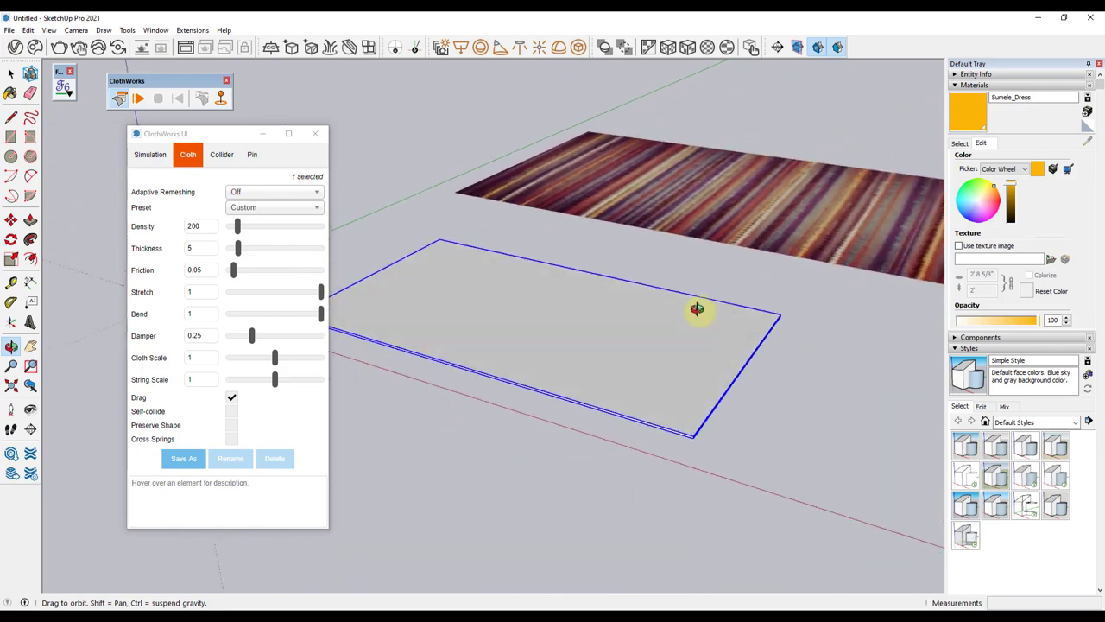
Run the cloth simulation until the rectangle inflates into a pillow, then stop it
left_click(138, 99)
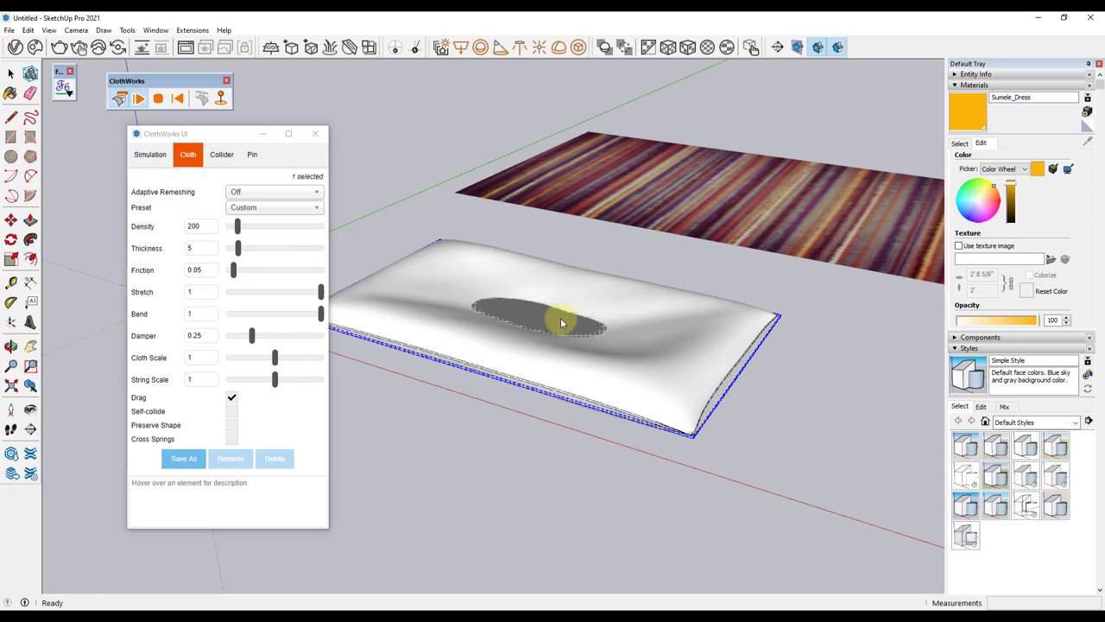
middle_click_drag(561, 308, 629, 221)
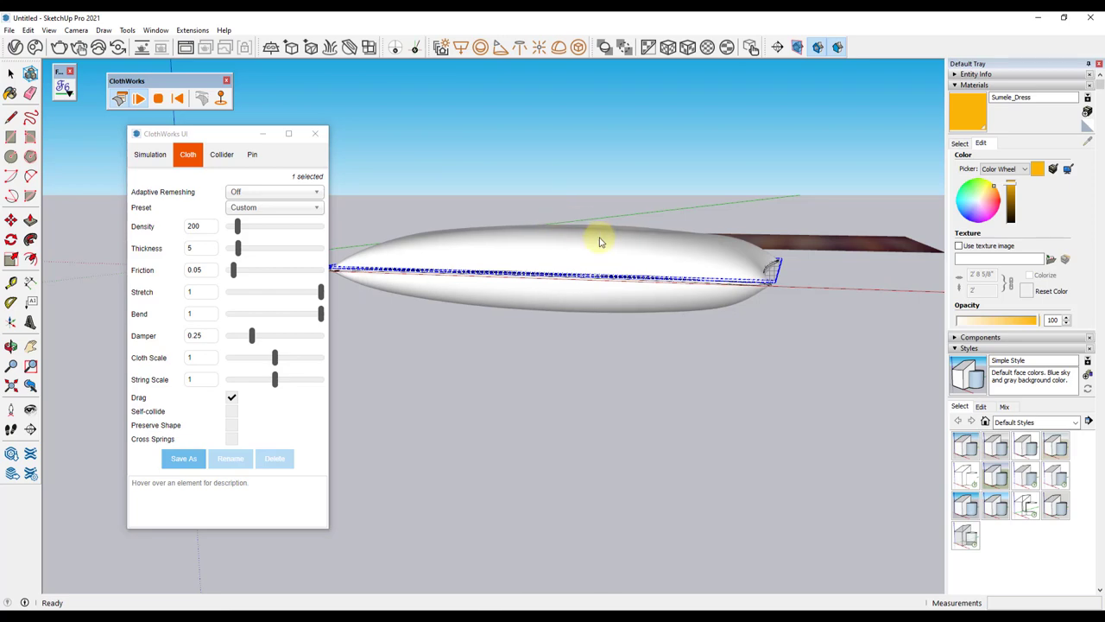
left_click(161, 100)
left_click(711, 256)
mouse_move(711, 256)
middle_mouse_down()
mouse_move(597, 394)
mouse_move(721, 392)
middle_mouse_up()
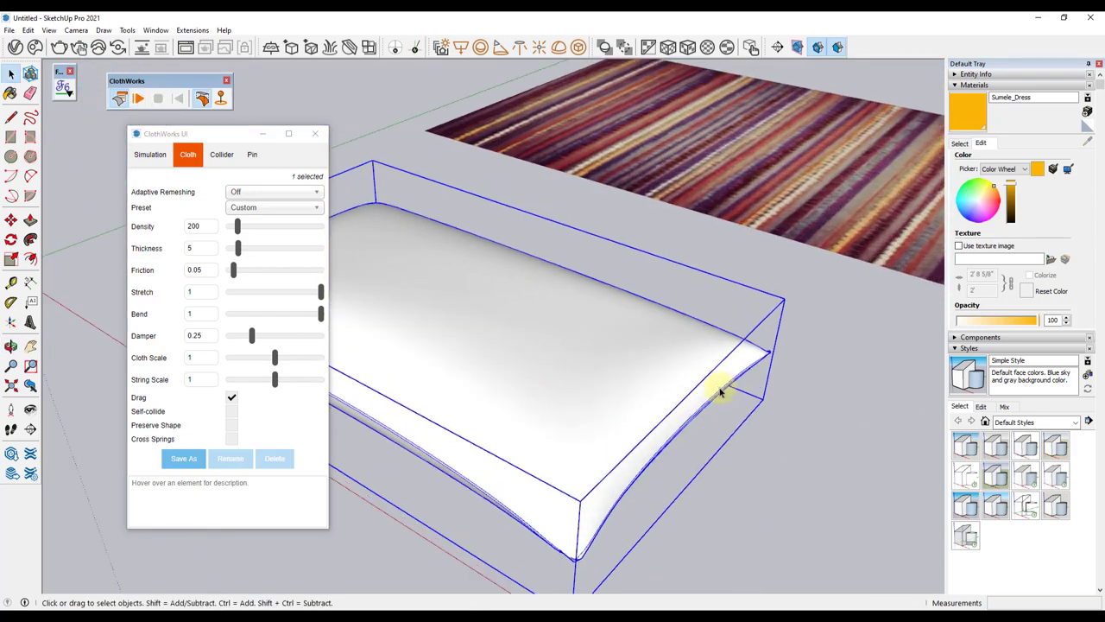
scroll(721, 393, "up", 3)
mouse_move(627, 409)
middle_mouse_down()
mouse_move(734, 256)
mouse_move(716, 254)
mouse_move(685, 364)
mouse_move(605, 372)
mouse_move(516, 434)
mouse_move(634, 388)
mouse_move(625, 419)
mouse_move(503, 302)
mouse_move(543, 279)
mouse_move(565, 454)
mouse_move(543, 361)
mouse_move(395, 279)
mouse_move(538, 285)
mouse_move(483, 259)
middle_mouse_up()
Lower Stretch to 0.744 and Bend to 0.013, rerun, and stop once wrinkles form
left_click_drag(163, 138, 98, 142)
middle_click_drag(513, 335, 484, 334)
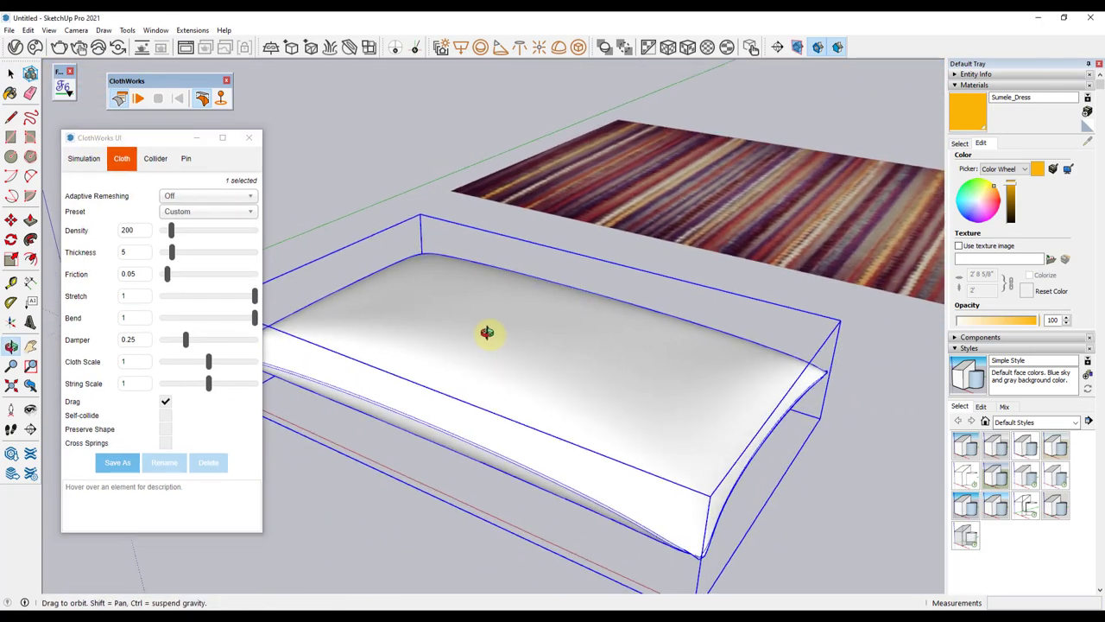
left_click(138, 100)
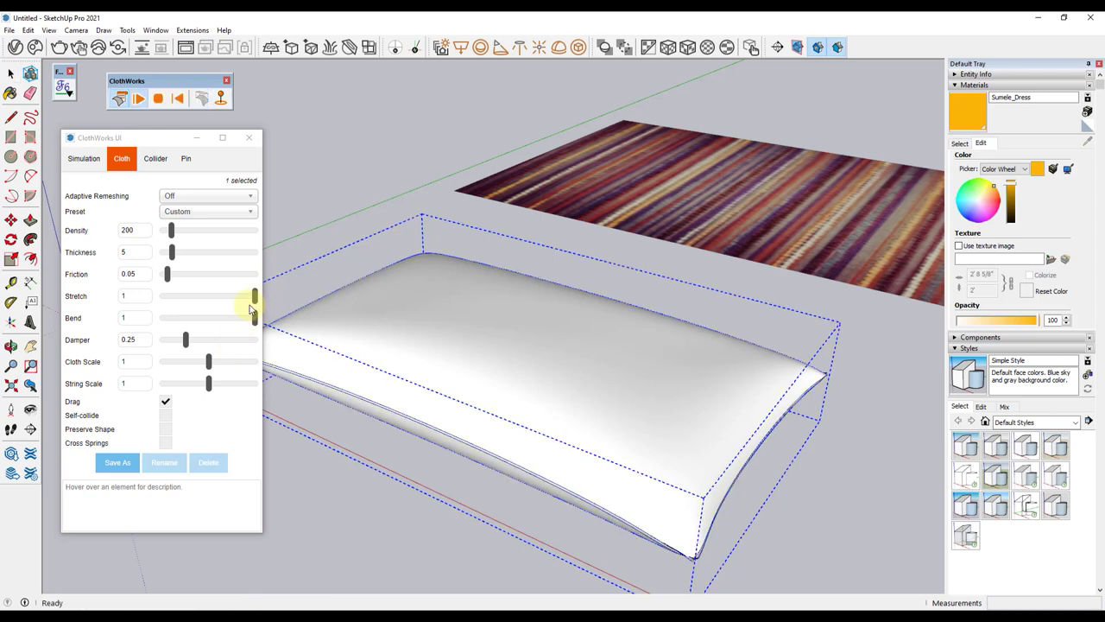
left_click_drag(254, 300, 174, 322)
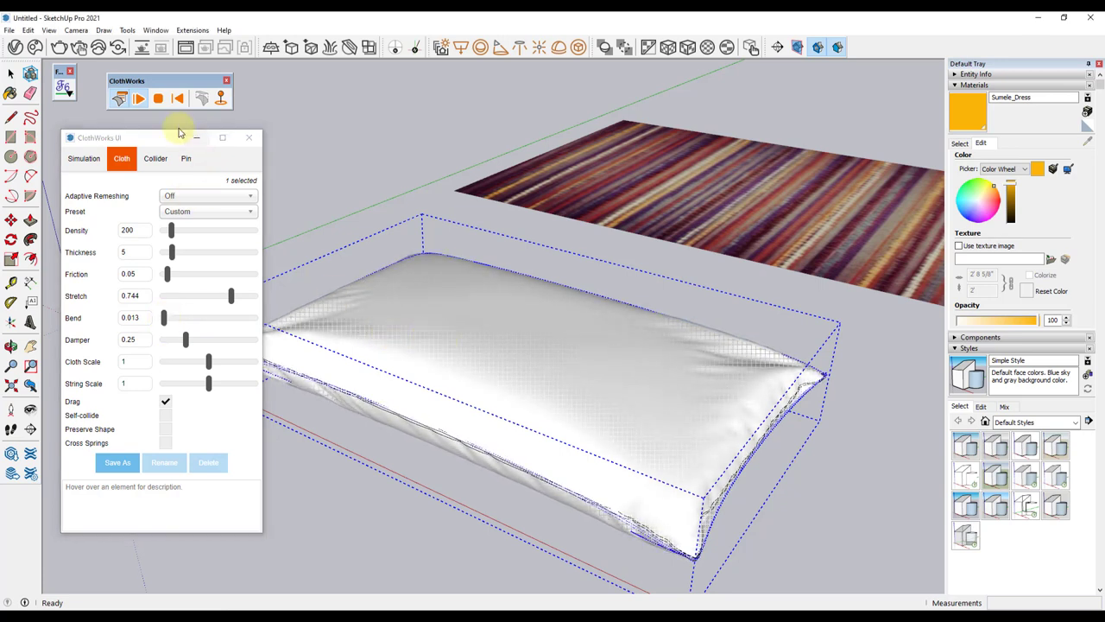
left_click(159, 100)
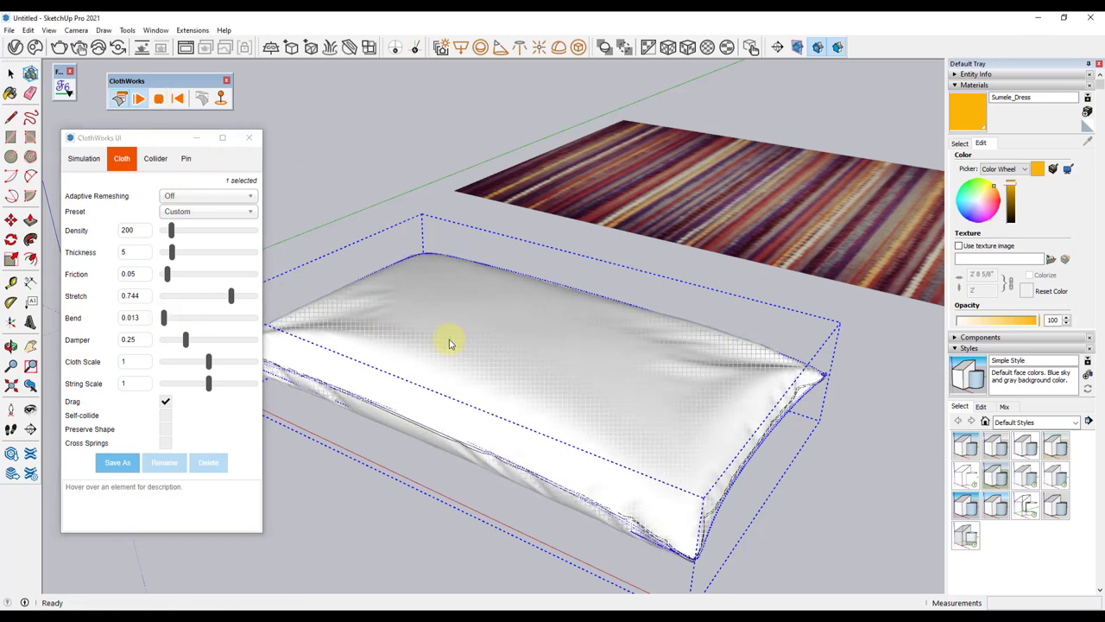
mouse_move(454, 338)
middle_mouse_down()
mouse_move(710, 337)
mouse_move(838, 363)
mouse_move(802, 463)
middle_mouse_up()
left_click(802, 464)
Close the ClothWorks settings and select the pillow, viewing it diagonally beside the rug
left_click(249, 137)
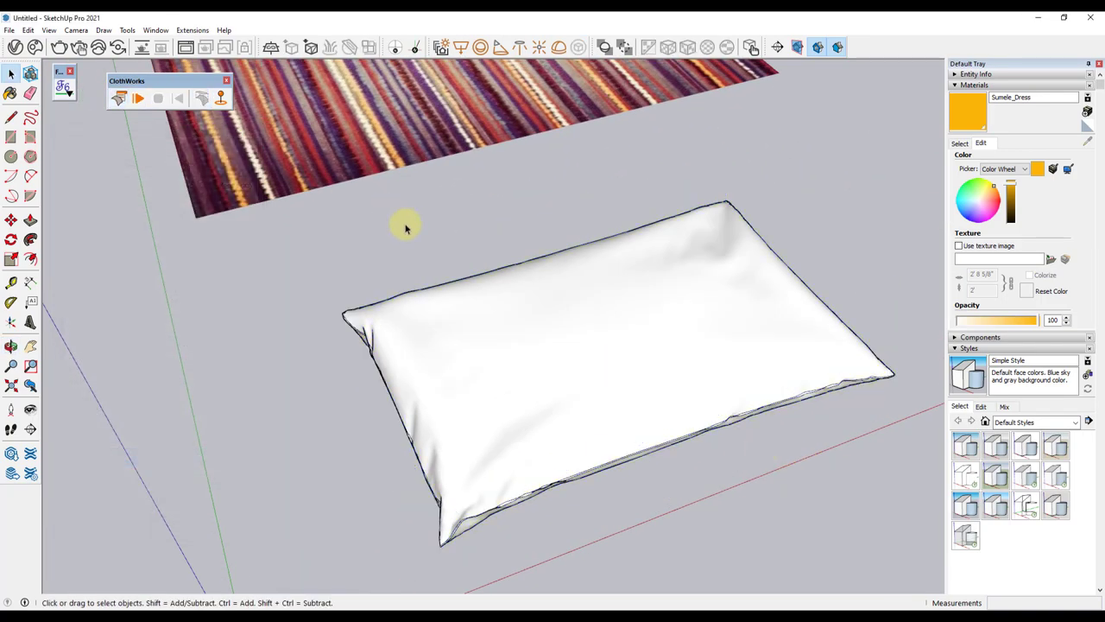
mouse_move(403, 227)
middle_mouse_down()
mouse_move(320, 351)
mouse_move(299, 440)
mouse_move(153, 227)
mouse_move(12, 192)
mouse_move(326, 279)
middle_mouse_up()
left_click(569, 274)
scroll(568, 275, "down", 3)
middle_click_drag(567, 272, 486, 277)
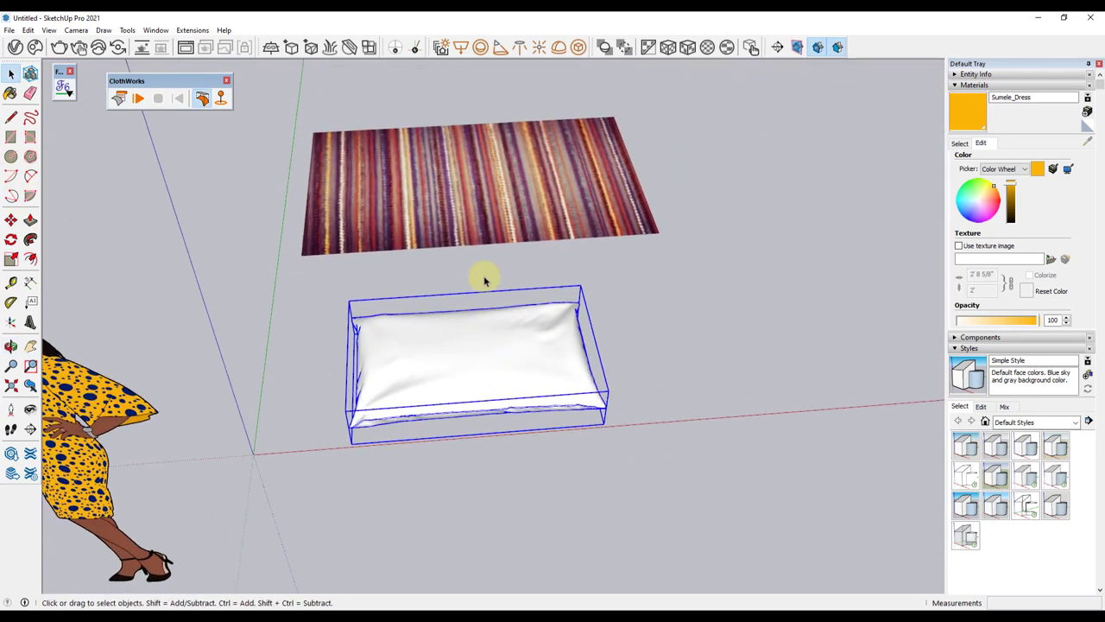
middle_click_drag(521, 343, 492, 332)
scroll(492, 333, "up", 2)
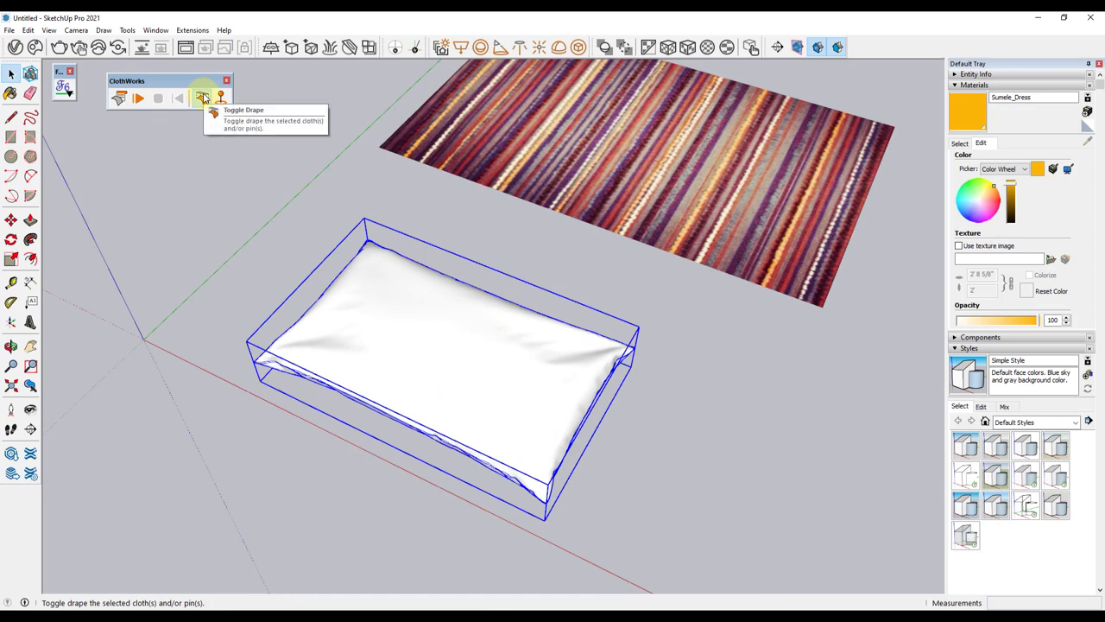
Toggle the drape to flatten the pillow, re-drape it, then undo back to the flat rectangle
left_click(204, 98)
mouse_move(388, 368)
middle_mouse_down()
mouse_move(365, 163)
mouse_move(432, 262)
mouse_move(365, 275)
mouse_move(395, 296)
middle_mouse_up()
scroll(395, 296, "up", 1)
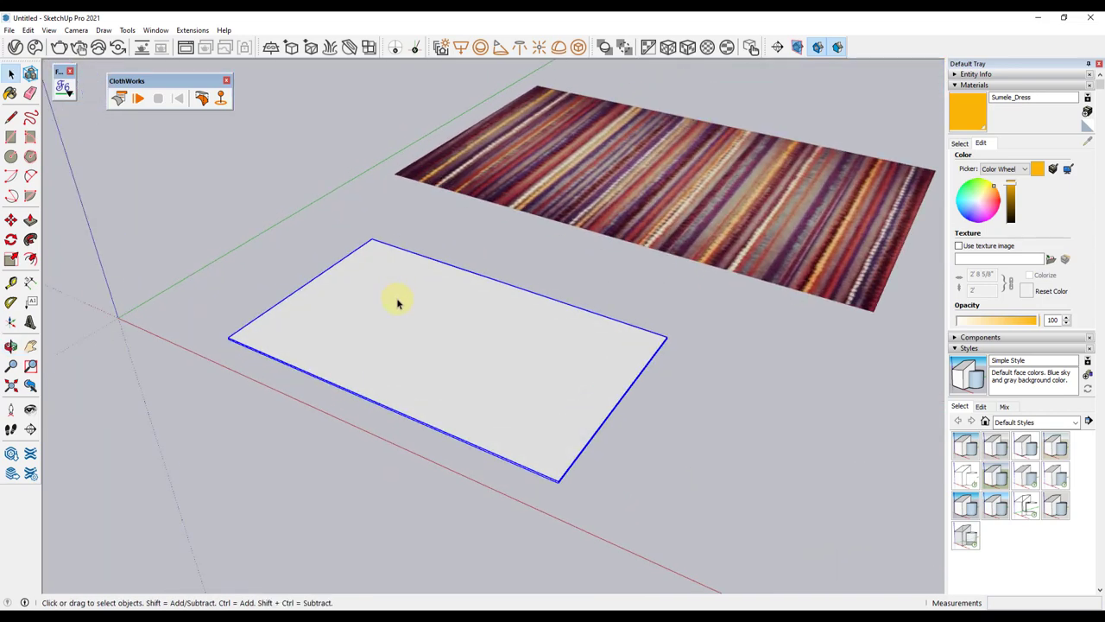
left_click(206, 99)
middle_click_drag(432, 372, 452, 402)
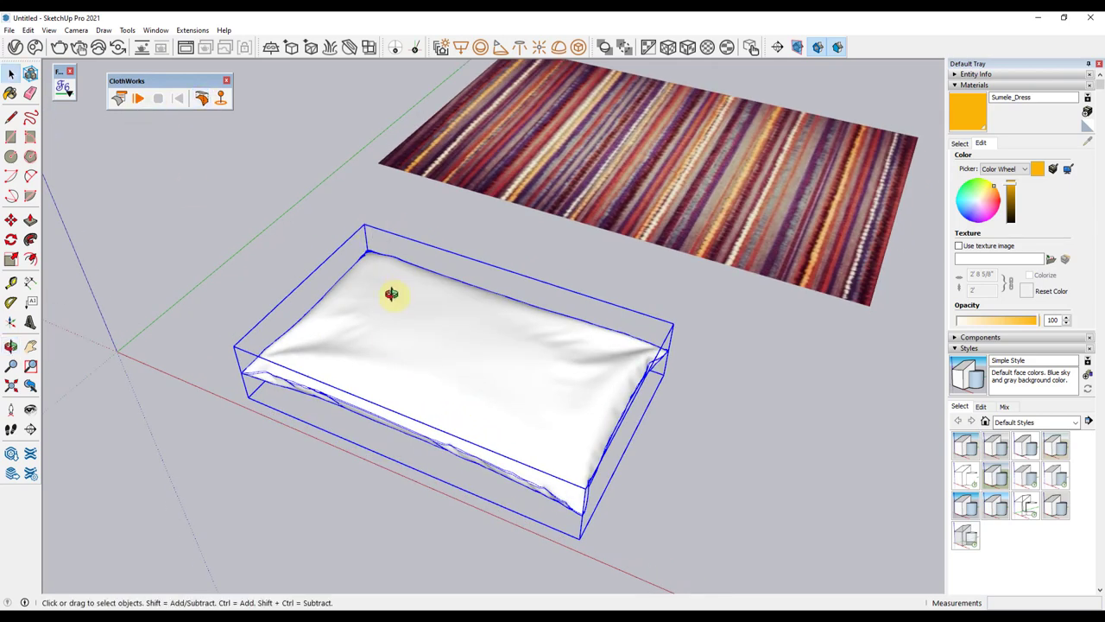
key("ctrl+z")
Explode the rug image into a face carrying its striped texture
key("b")
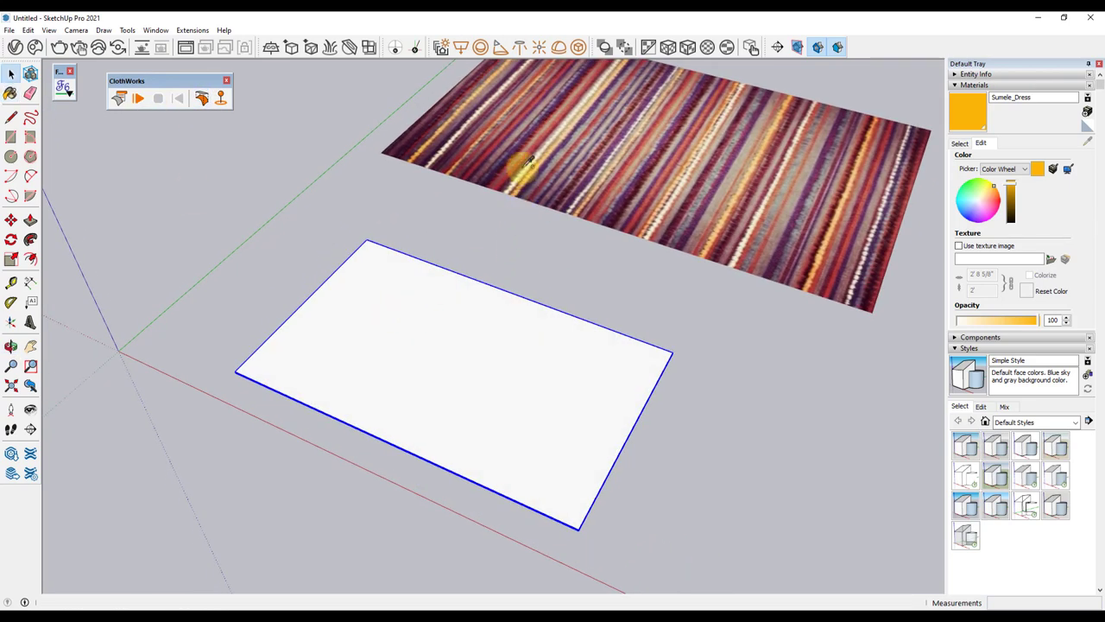
right_click(527, 165)
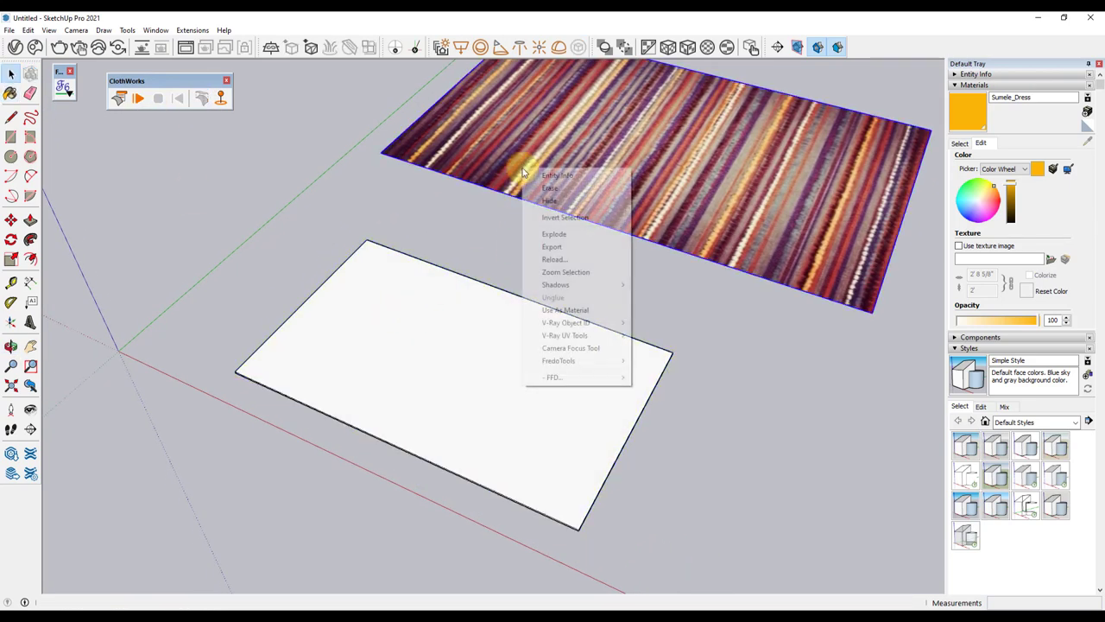
left_click(552, 247)
key("Escape")
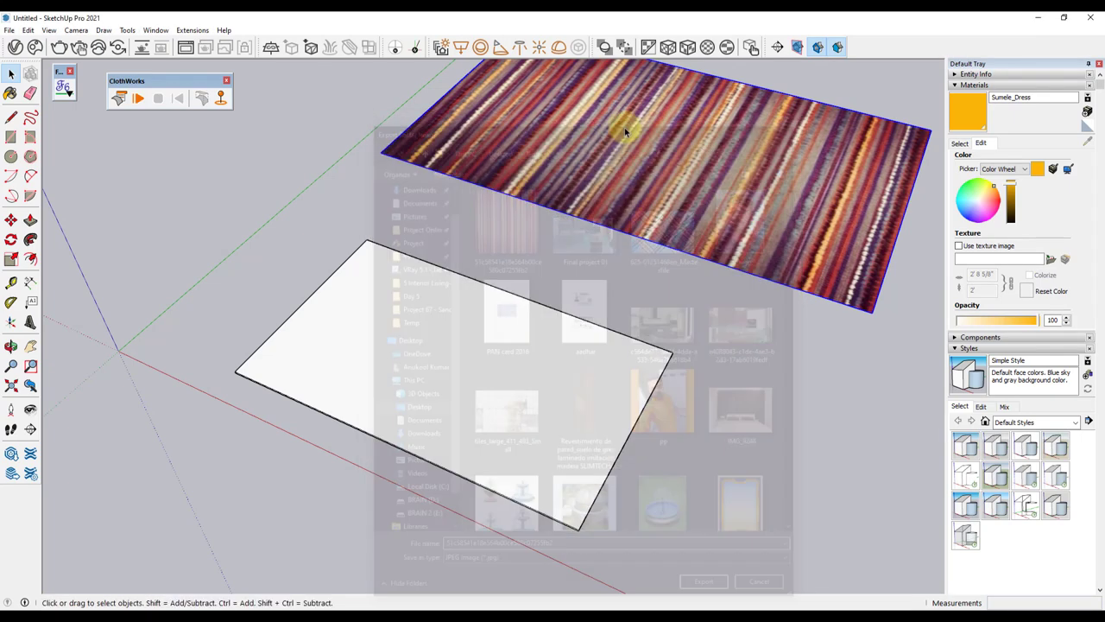
right_click(620, 129)
left_click(654, 193)
middle_click_drag(653, 193, 546, 215)
right_click(546, 214)
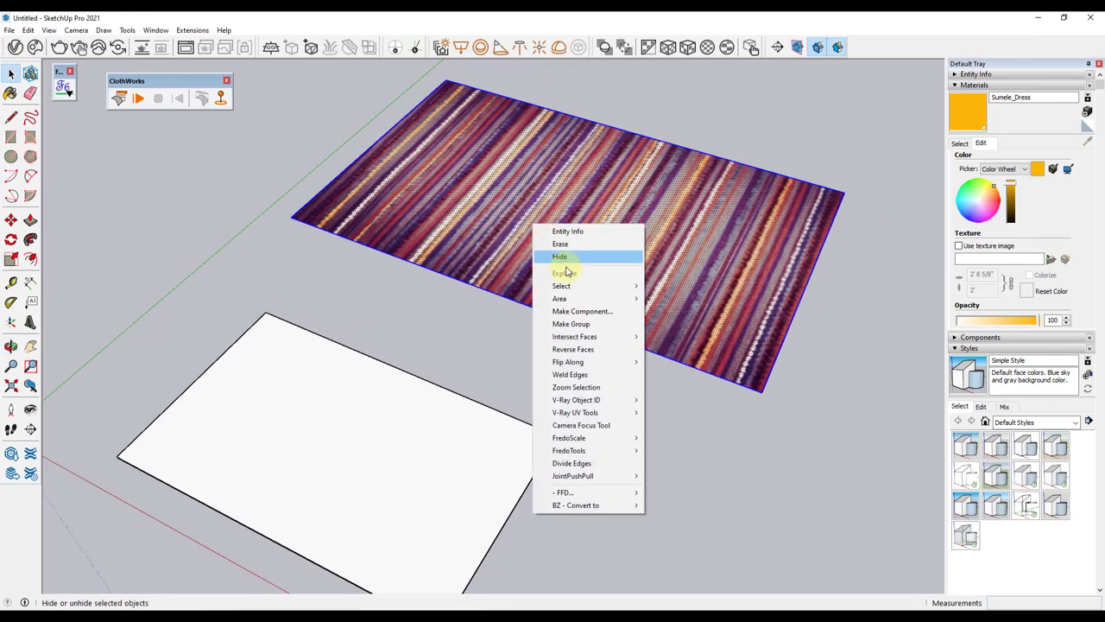
left_click(562, 319)
middle_click_drag(541, 281, 521, 271)
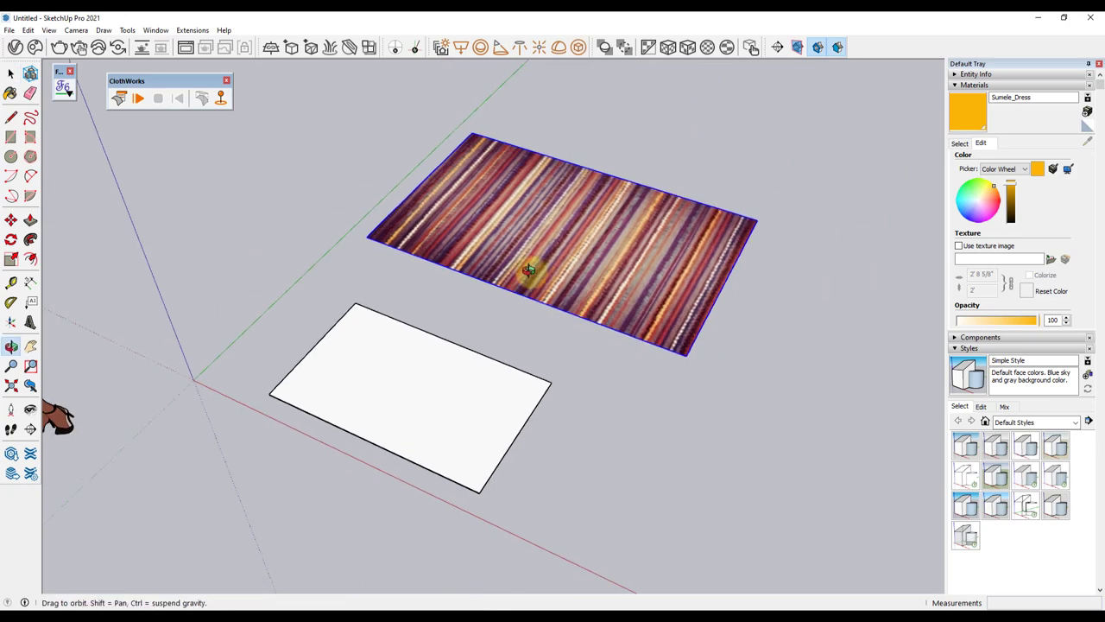
Sample the rug's striped material and paint it onto the white cloth rectangle
key("b")
left_click(546, 242, "alt")
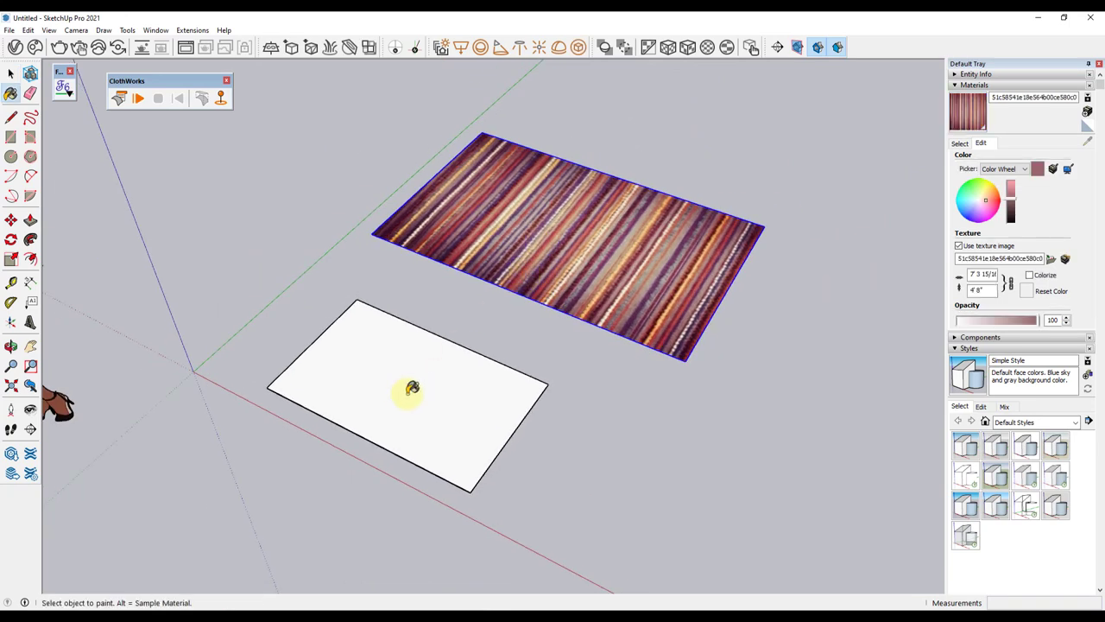
key("space")
double_click(401, 399)
key("b")
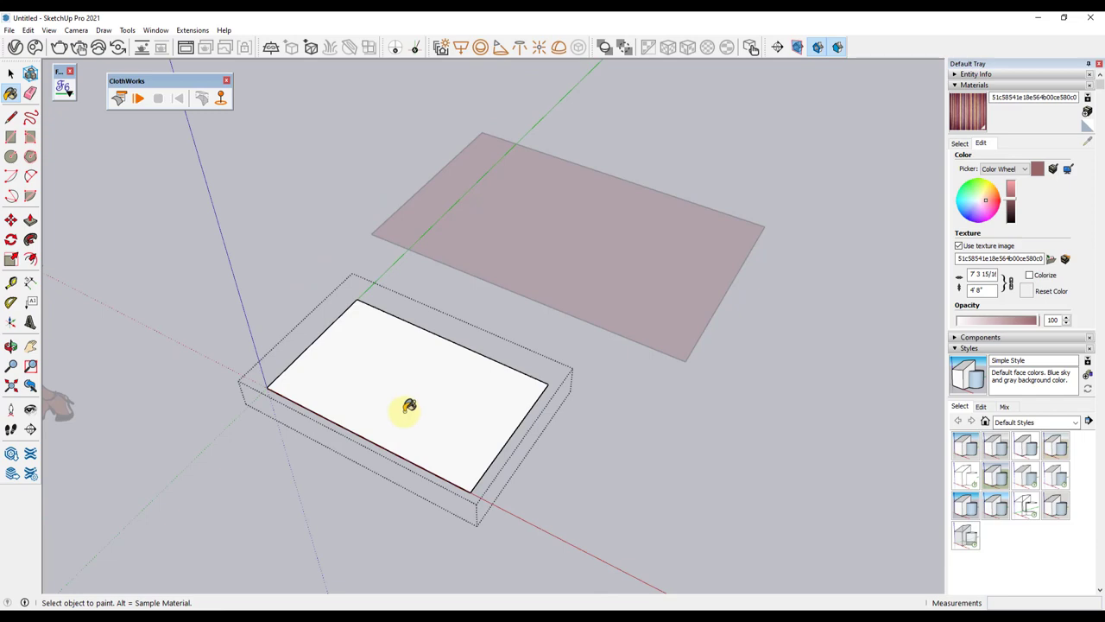
left_click(409, 406)
middle_click_drag(407, 394, 402, 315)
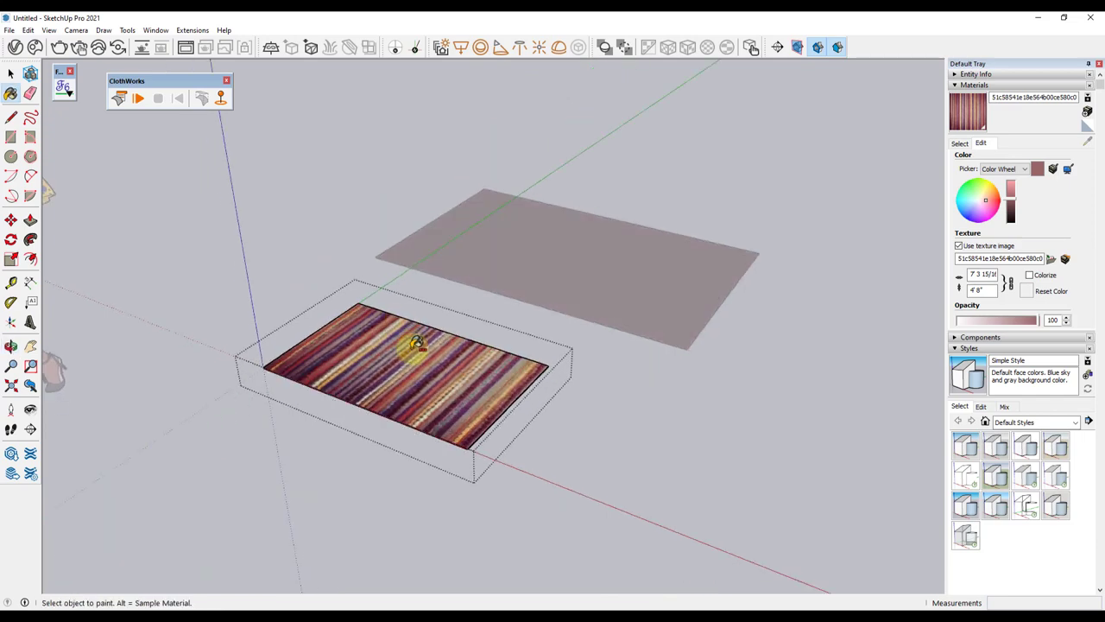
middle_click_drag(423, 123, 426, 239)
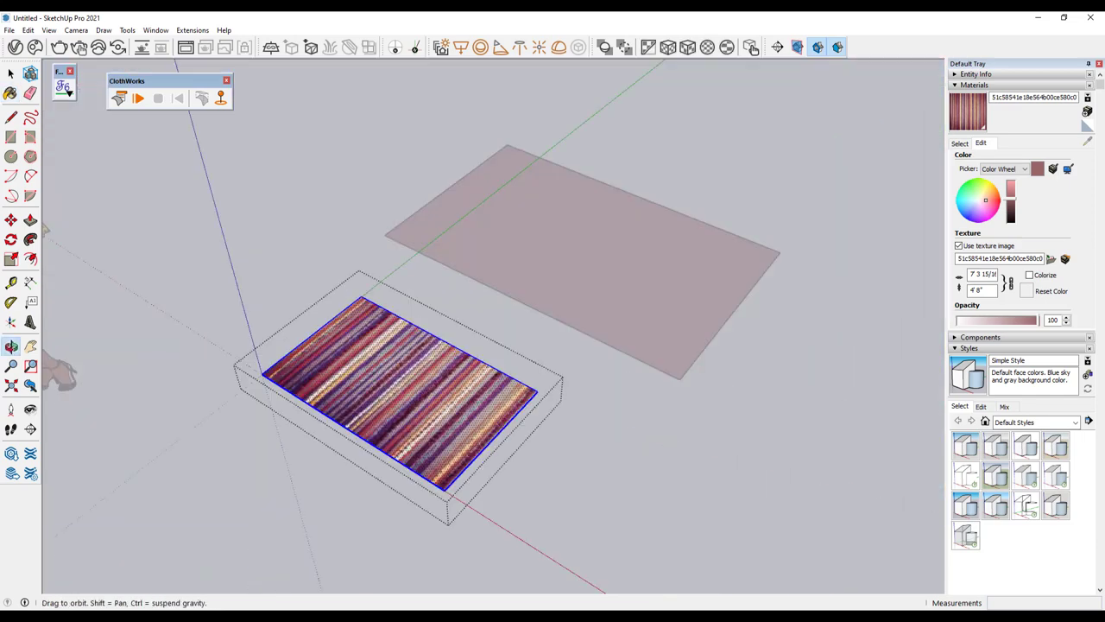
left_click(464, 407)
middle_click_drag(464, 407, 358, 370)
key("space")
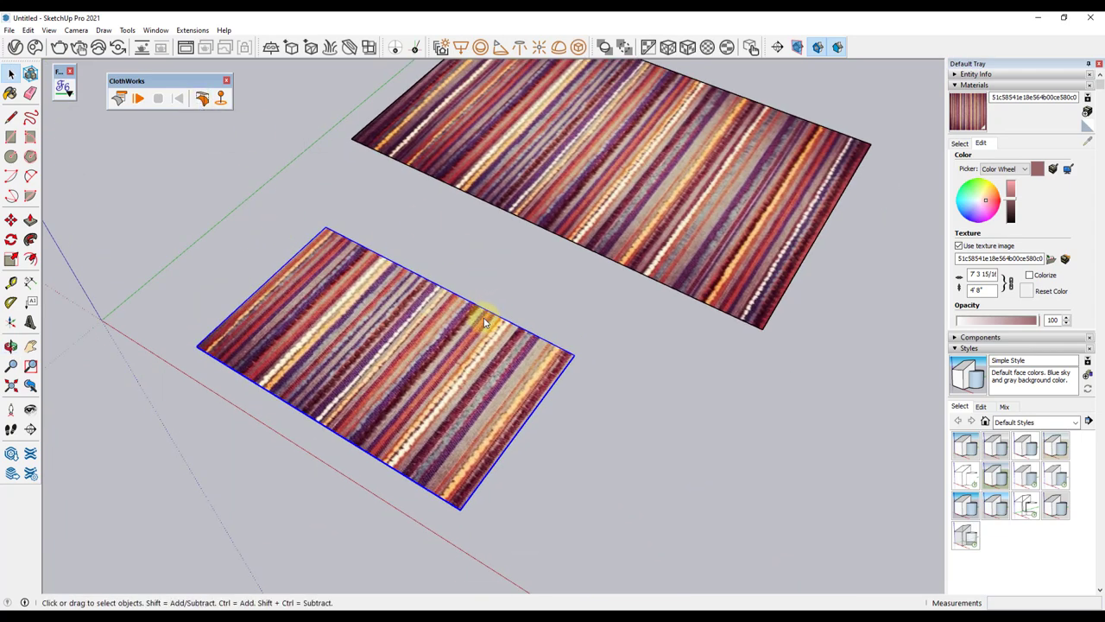
Orbit and zoom to inspect the striped cloth inflating into a pillow beside the flat rug
left_click_drag(420, 354, 351, 300)
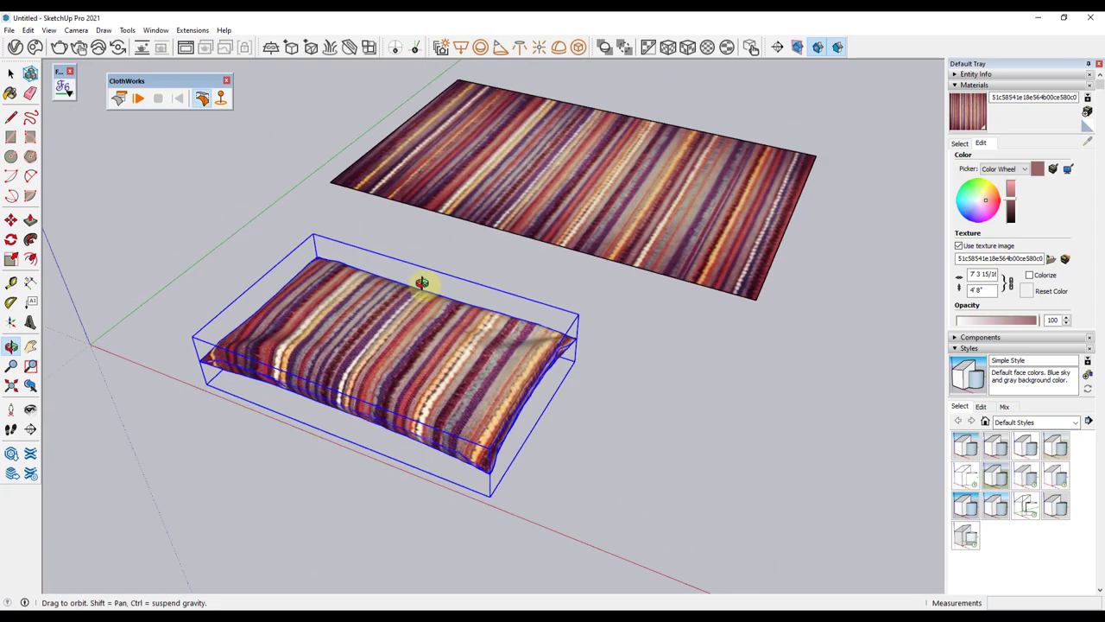
mouse_move(352, 300)
middle_mouse_down()
mouse_move(452, 513)
mouse_move(607, 419)
mouse_move(592, 320)
mouse_move(559, 320)
mouse_move(464, 378)
mouse_move(363, 389)
mouse_move(377, 477)
mouse_move(585, 353)
mouse_move(696, 316)
mouse_move(311, 327)
mouse_move(216, 271)
mouse_move(320, 306)
middle_mouse_up()
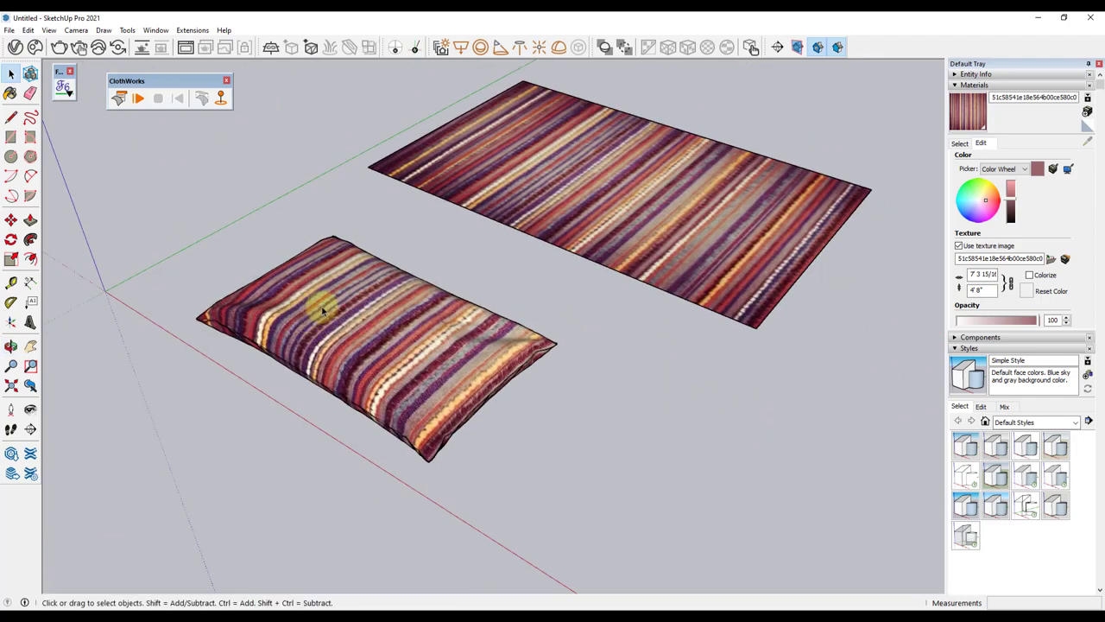
scroll(322, 311, "up", 2)
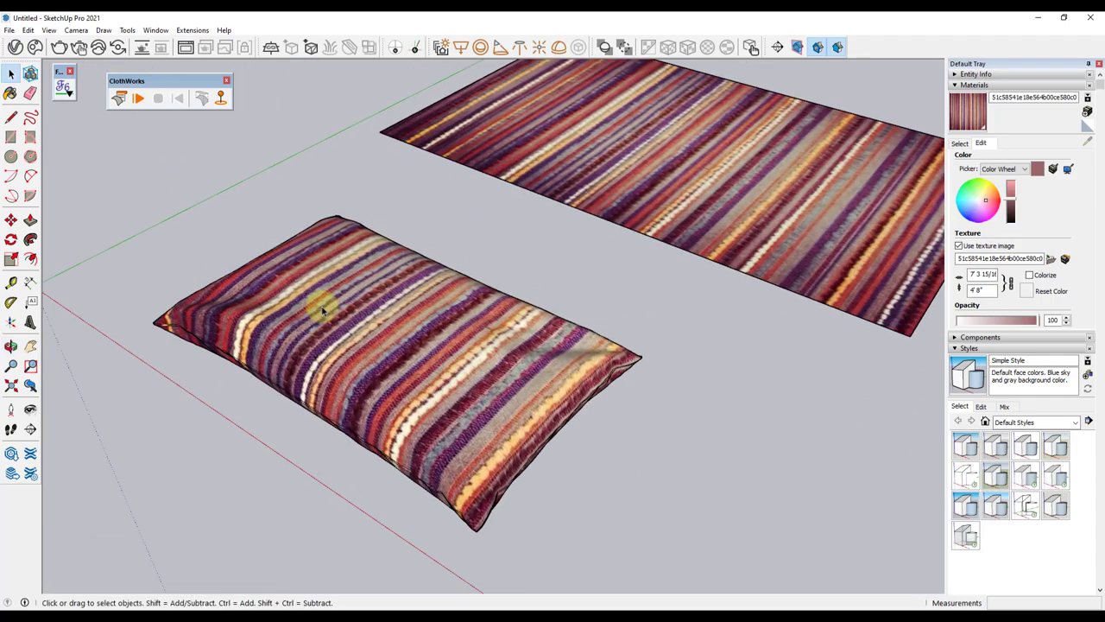